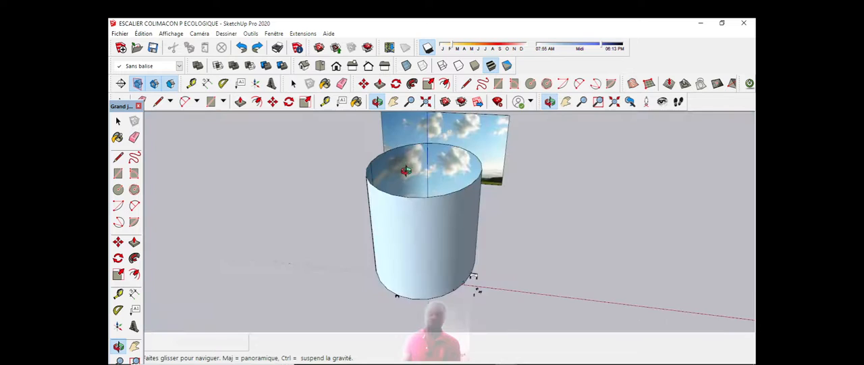
# Step: Inspect the finished house scene, from the cylindrical sky backdrop down to the front facade, car and plants
pyautogui.scroll(5, 409, 170)
pyautogui.moveTo(409, 169); pyautogui.dragTo(453, 236)
pyautogui.scroll(-1, 419, 194)
pyautogui.scroll(-2, 419, 194)
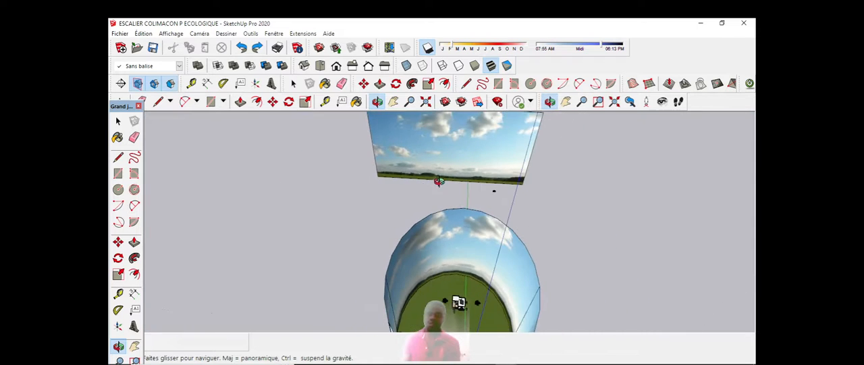
pyautogui.scroll(10, 451, 283)
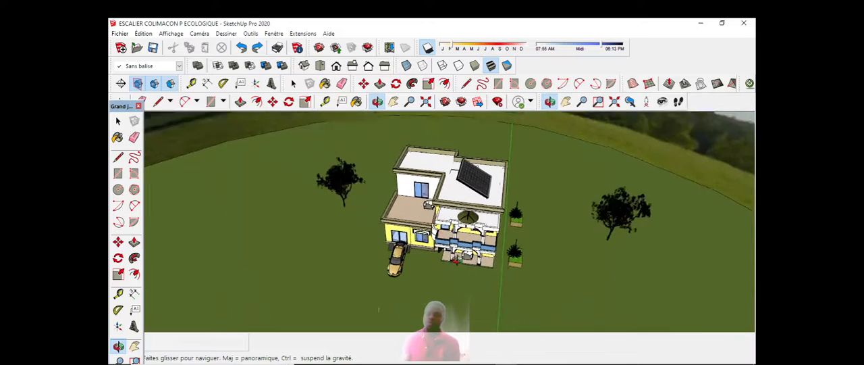
pyautogui.scroll(6, 466, 270)
pyautogui.scroll(-5, 476, 262)
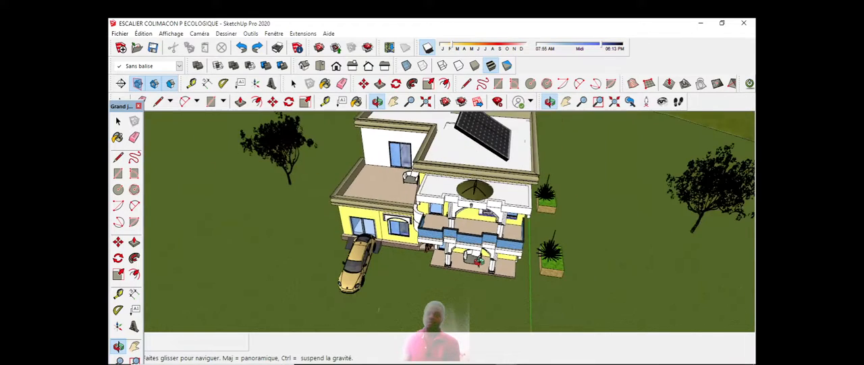
pyautogui.scroll(-3, 475, 277)
pyautogui.scroll(5, 470, 263)
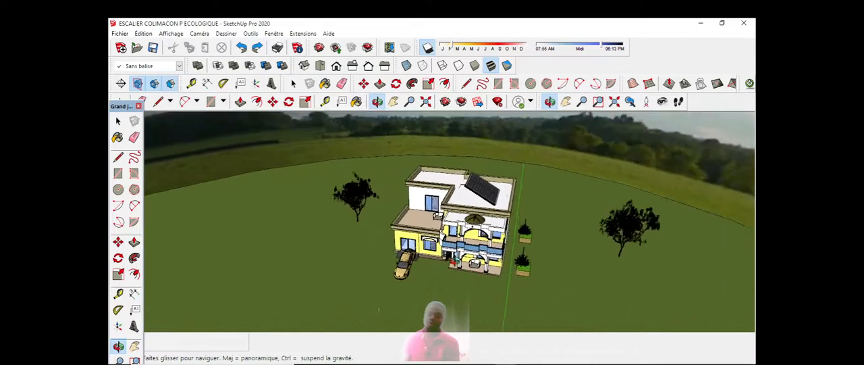
pyautogui.moveTo(474, 234); pyautogui.dragTo(488, 207)
pyautogui.scroll(5, 490, 207)
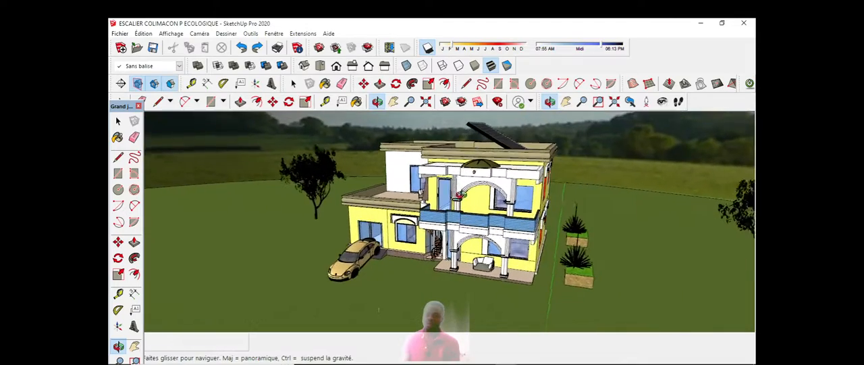
# Step: Examine the finished house's balcony, side-wall windows and rooftop solar panel from several angles
pyautogui.scroll(-2, 492, 207)
pyautogui.moveTo(546, 186); pyautogui.dragTo(494, 208)
pyautogui.scroll(2, 495, 208)
pyautogui.scroll(-3, 495, 209)
pyautogui.moveTo(398, 247); pyautogui.dragTo(465, 241)
pyautogui.scroll(-2, 438, 221)
pyautogui.scroll(3, 458, 231)
pyautogui.scroll(-2, 482, 211)
pyautogui.scroll(3, 480, 229)
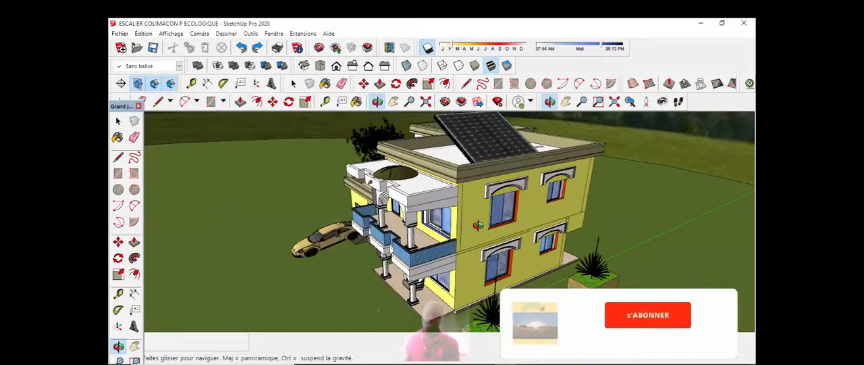
pyautogui.scroll(-3, 509, 225)
pyautogui.moveTo(508, 224); pyautogui.dragTo(481, 219)
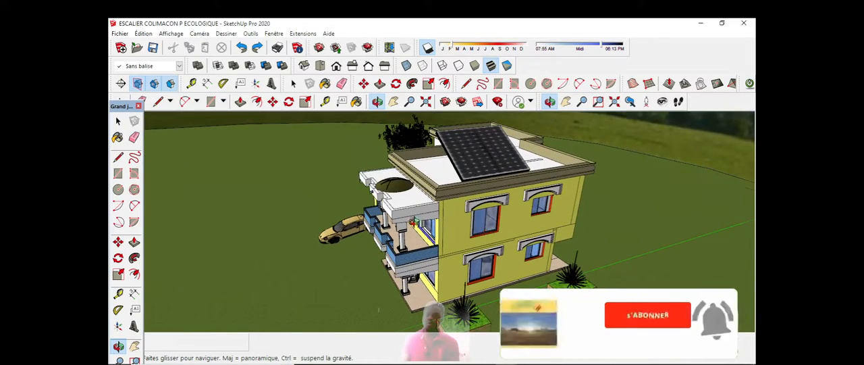
pyautogui.scroll(2, 482, 220)
pyautogui.scroll(-2, 469, 219)
pyautogui.scroll(3, 464, 220)
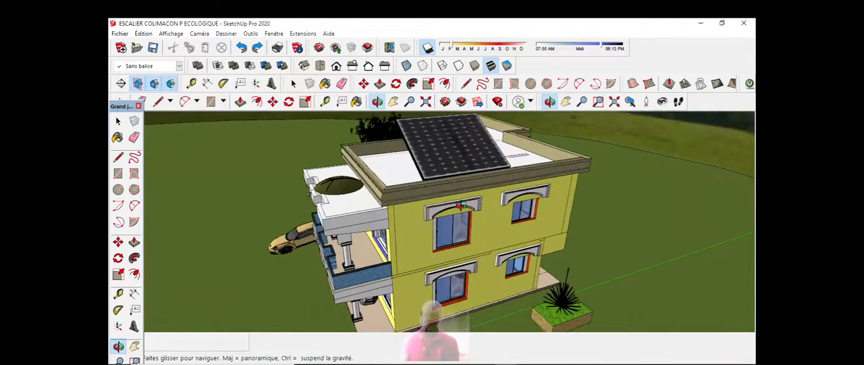
pyautogui.scroll(-2, 464, 220)
pyautogui.moveTo(464, 219); pyautogui.dragTo(488, 220)
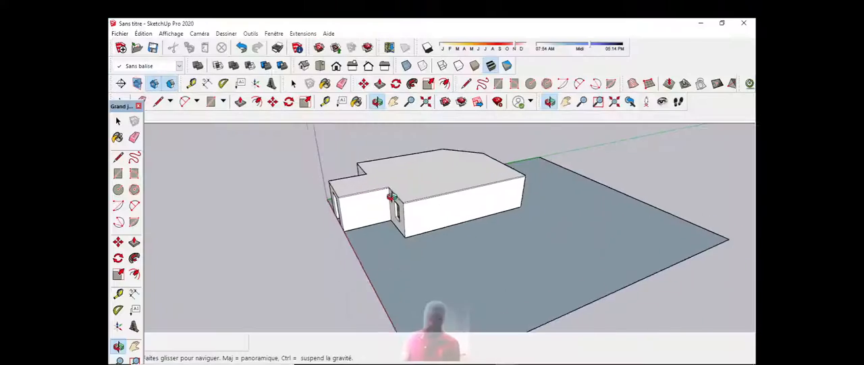
# Step: Examine the plain single-storey building on its plot, checking the entrance, window, walls and flat roof slab
pyautogui.moveTo(473, 203); pyautogui.dragTo(409, 206)
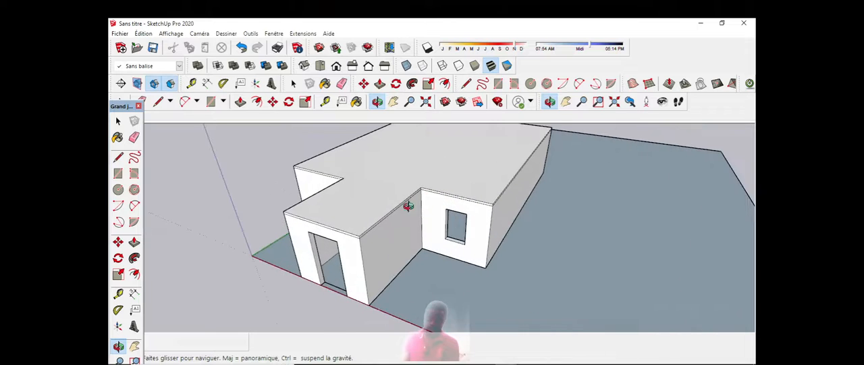
pyautogui.moveTo(409, 206); pyautogui.dragTo(358, 204, button='middle')
pyautogui.scroll(-3, 474, 194)
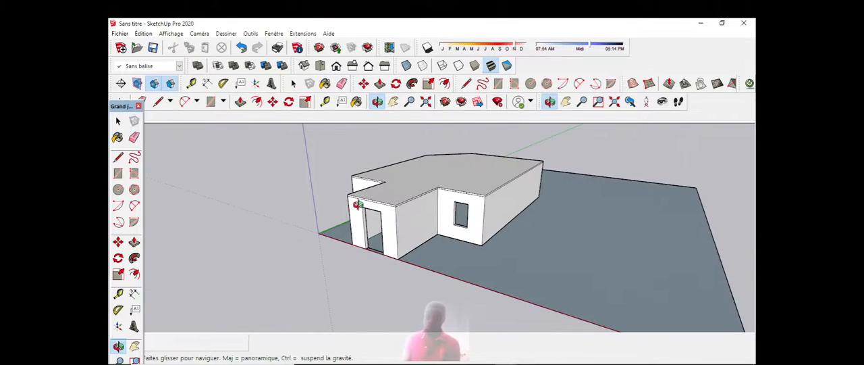
pyautogui.moveTo(423, 187); pyautogui.dragTo(331, 195)
pyautogui.scroll(-3, 444, 189)
pyautogui.scroll(4, 441, 174)
pyautogui.scroll(-3, 440, 175)
pyautogui.scroll(3, 441, 175)
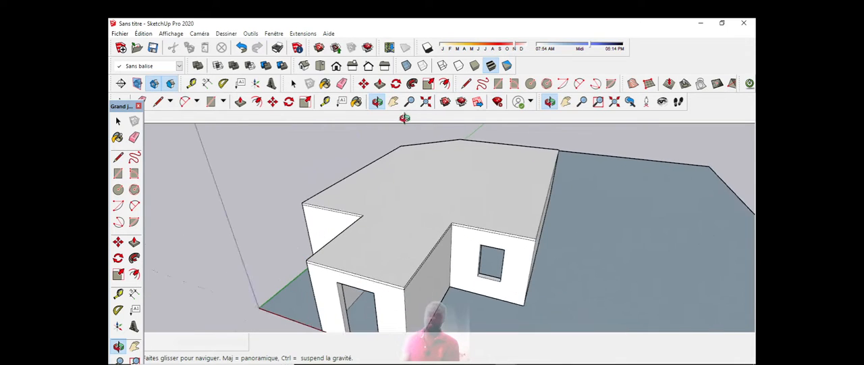
pyautogui.scroll(-4, 435, 183)
pyautogui.scroll(3, 430, 185)
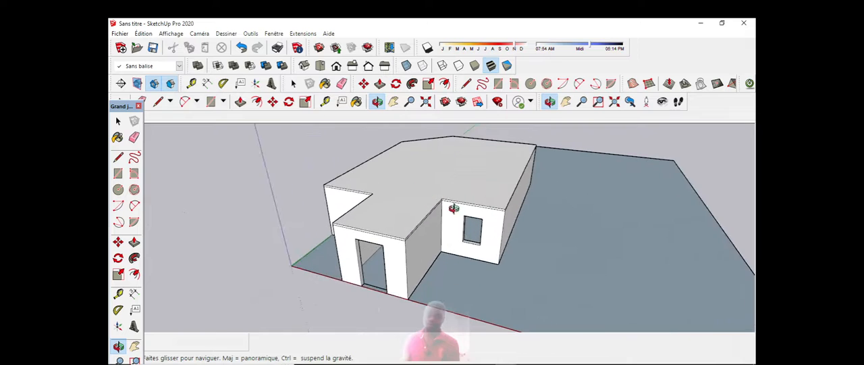
pyautogui.moveTo(453, 209); pyautogui.dragTo(442, 190)
pyautogui.scroll(-4, 435, 189)
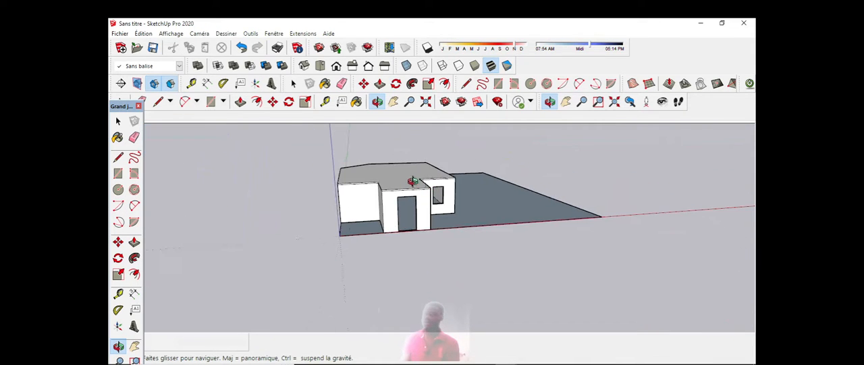
pyautogui.scroll(2, 411, 175)
pyautogui.scroll(2, 411, 175)
pyautogui.scroll(-3, 416, 174)
pyautogui.moveTo(417, 174); pyautogui.dragTo(401, 200)
pyautogui.scroll(-3, 378, 202)
pyautogui.scroll(1, 371, 198)
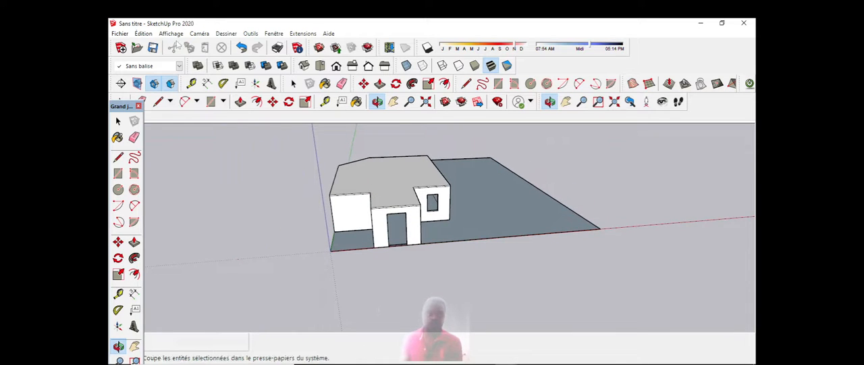
# Step: Review the length and area unit options in the model's unit settings, leaving them as they are
pyautogui.click(171, 34)
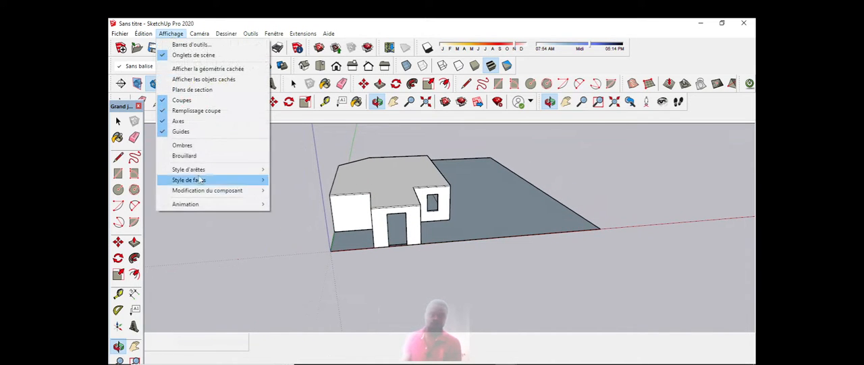
pyautogui.moveTo(195, 205)
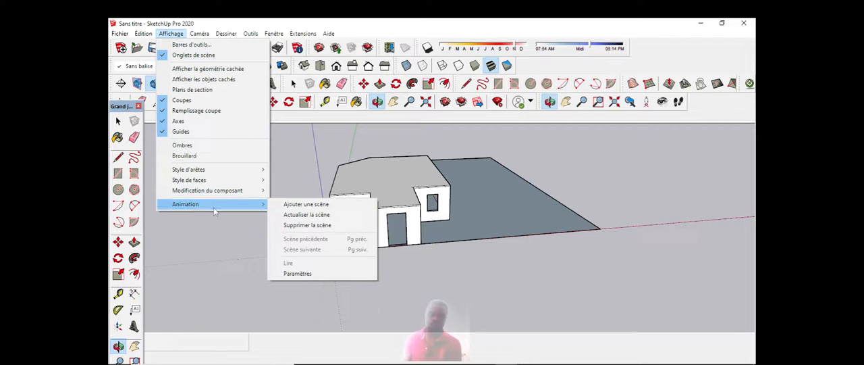
pyautogui.click(301, 274)
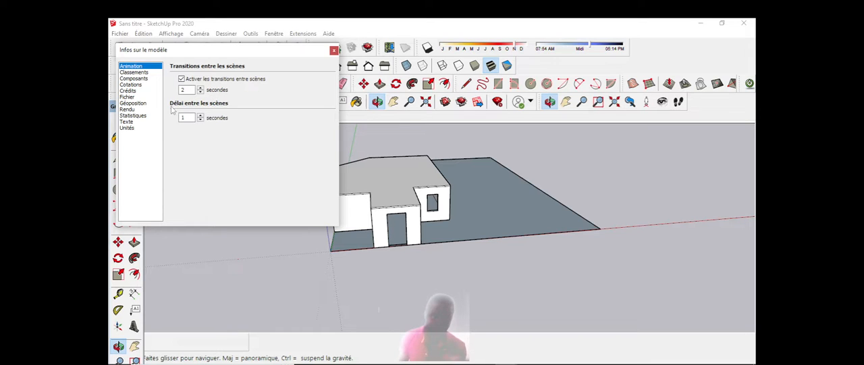
pyautogui.click(127, 127)
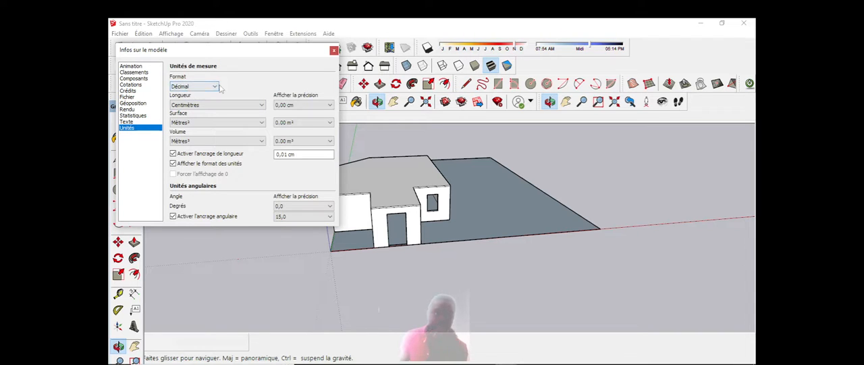
pyautogui.click(262, 108)
pyautogui.click(262, 106)
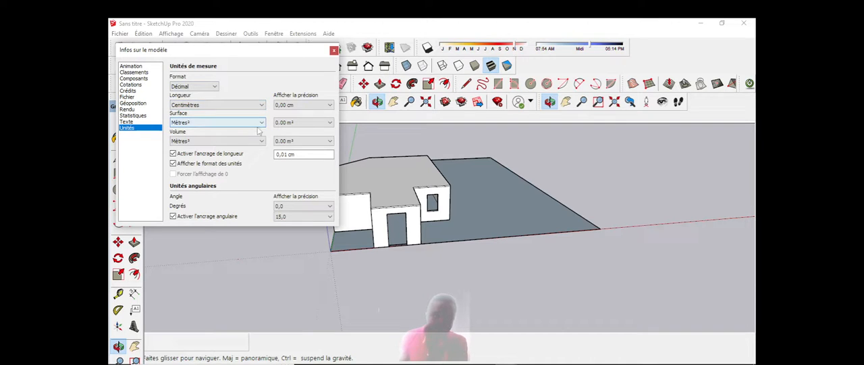
pyautogui.click(262, 123)
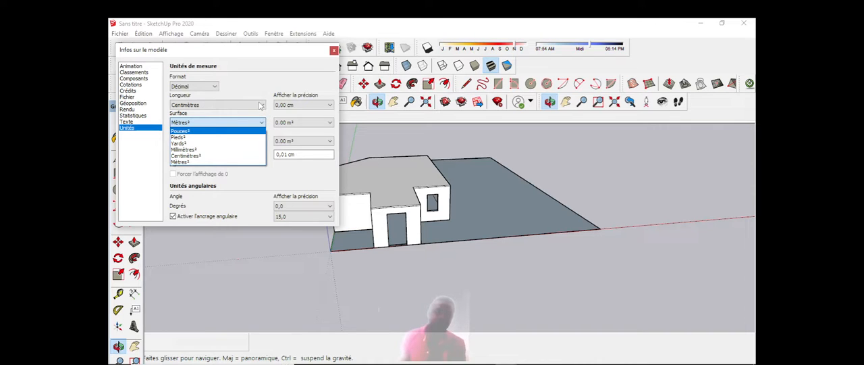
pyautogui.click(336, 51)
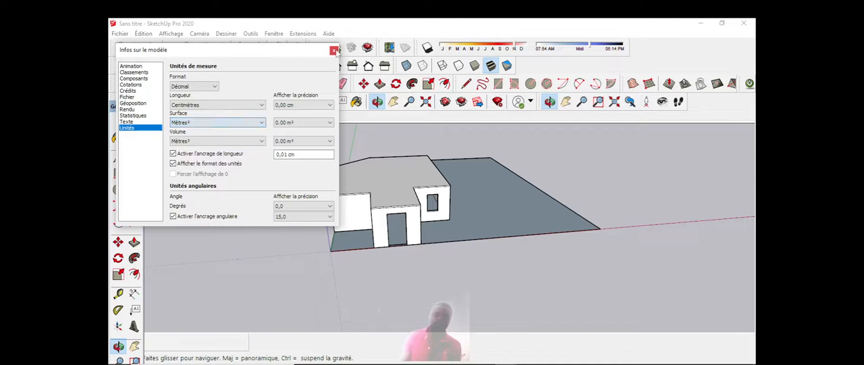
pyautogui.click(334, 51)
# Step: Inspect the plain building's roof slab, projecting entrance and window wall from above and from the front
pyautogui.scroll(3, 380, 205)
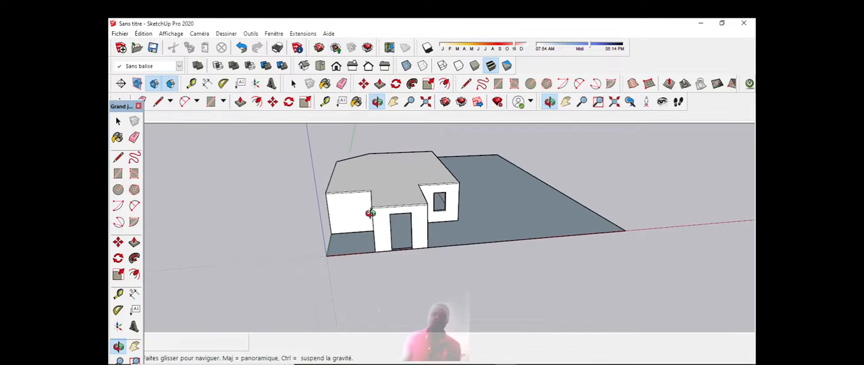
pyautogui.scroll(-2, 382, 205)
pyautogui.moveTo(447, 212); pyautogui.dragTo(393, 247)
pyautogui.scroll(-3, 432, 219)
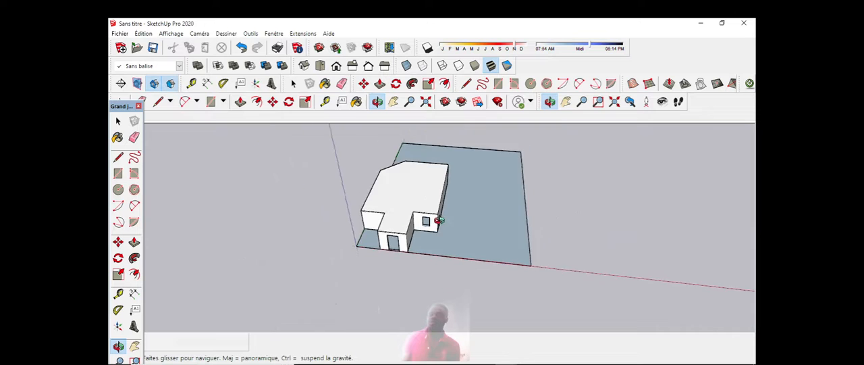
pyautogui.scroll(3, 415, 213)
pyautogui.moveTo(416, 213); pyautogui.dragTo(392, 169)
pyautogui.scroll(4, 396, 201)
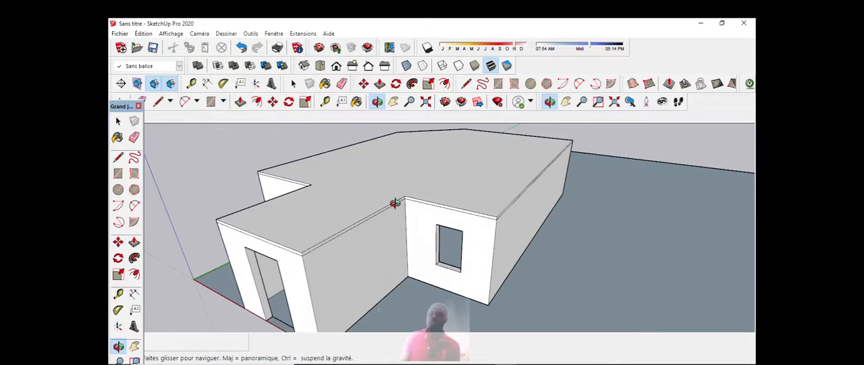
pyautogui.scroll(-3, 405, 197)
pyautogui.moveTo(417, 228); pyautogui.dragTo(489, 198)
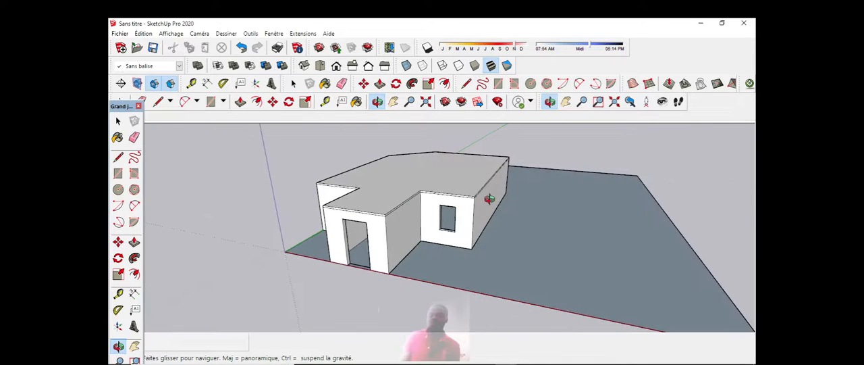
pyautogui.moveTo(400, 208); pyautogui.dragTo(459, 199)
pyautogui.scroll(-3, 455, 199)
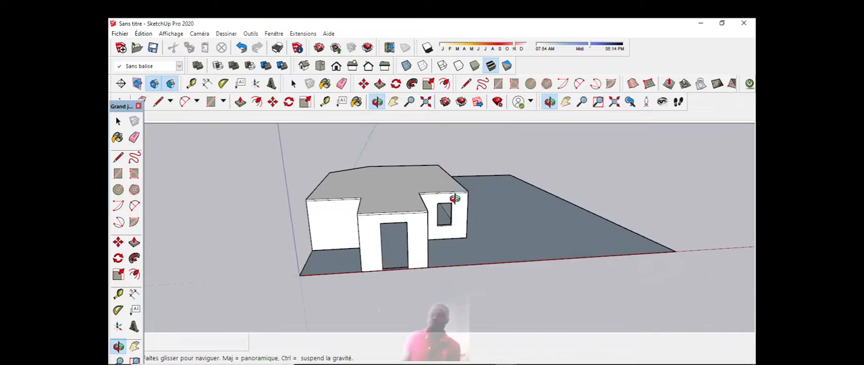
pyautogui.scroll(3, 416, 231)
pyautogui.scroll(2, 416, 231)
pyautogui.scroll(3, 388, 212)
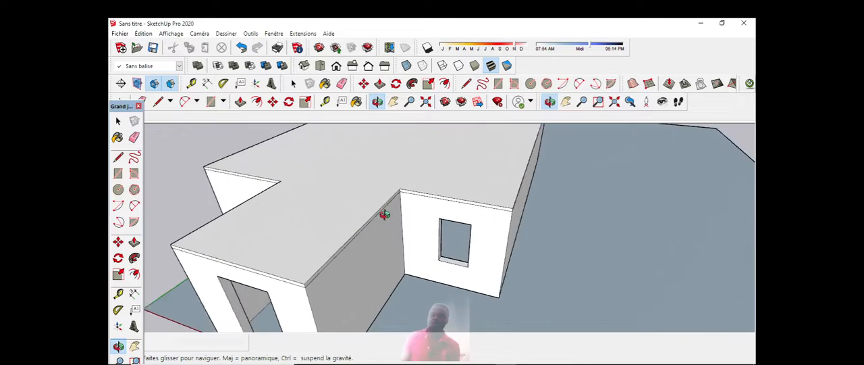
pyautogui.scroll(-2, 392, 208)
pyautogui.scroll(2, 376, 195)
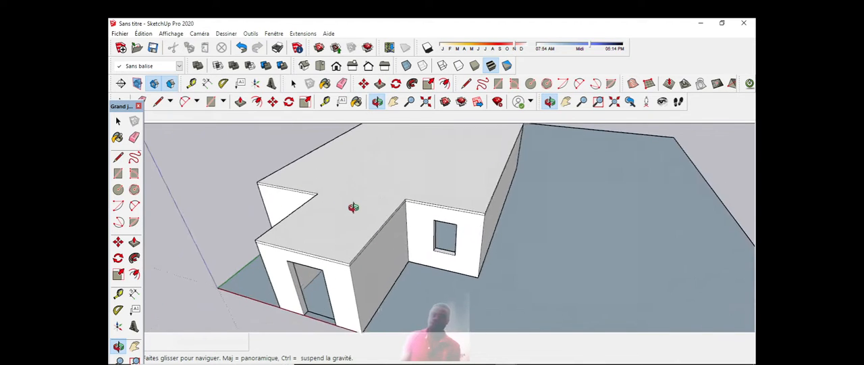
pyautogui.moveTo(353, 206); pyautogui.dragTo(429, 186)
pyautogui.scroll(-2, 420, 184)
pyautogui.moveTo(477, 220); pyautogui.dragTo(394, 207)
pyautogui.scroll(3, 457, 244)
pyautogui.scroll(-2, 457, 243)
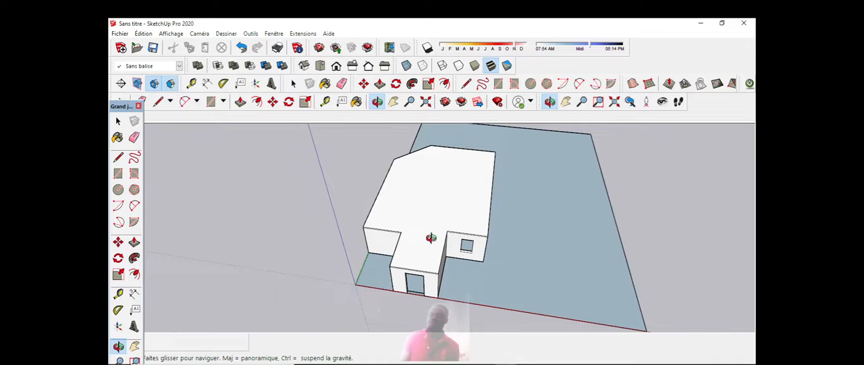
pyautogui.scroll(2, 431, 237)
pyautogui.scroll(-2, 431, 236)
pyautogui.scroll(3, 431, 236)
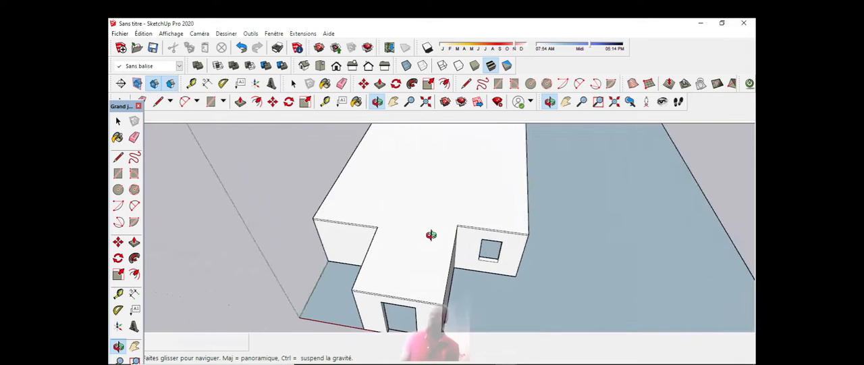
pyautogui.scroll(-4, 431, 235)
pyautogui.scroll(4, 430, 236)
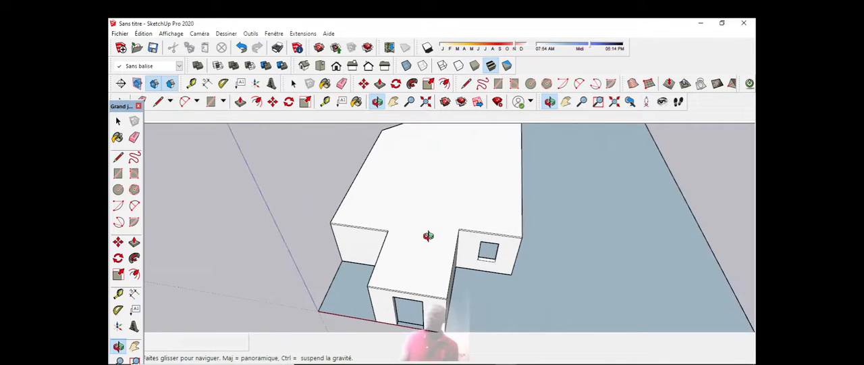
pyautogui.scroll(-3, 428, 231)
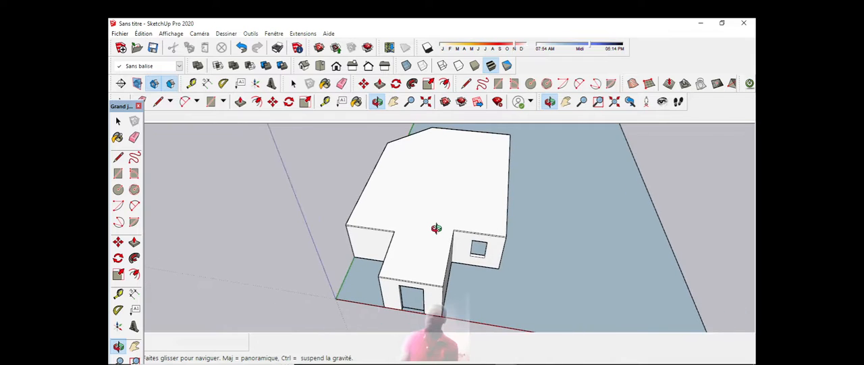
pyautogui.scroll(3, 425, 214)
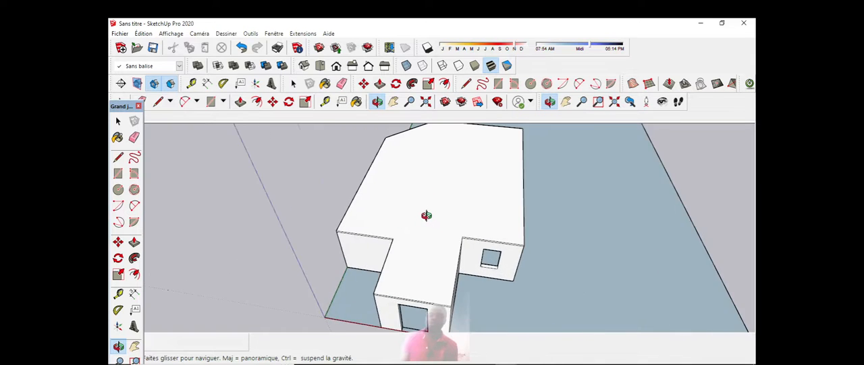
pyautogui.scroll(-3, 428, 218)
pyautogui.scroll(2, 402, 226)
pyautogui.scroll(3, 420, 235)
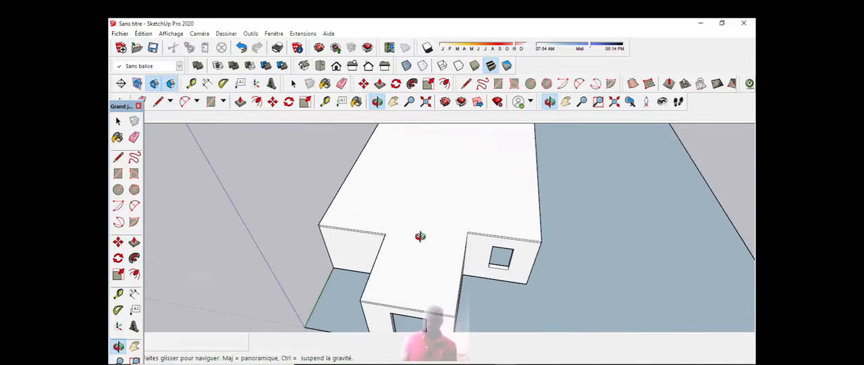
# Step: Examine the plain building's roof outline, projecting entrance and window wall on its plot, both close up and from farther away
pyautogui.scroll(-3, 426, 239)
pyautogui.moveTo(426, 239); pyautogui.dragTo(448, 183)
pyautogui.scroll(1, 427, 203)
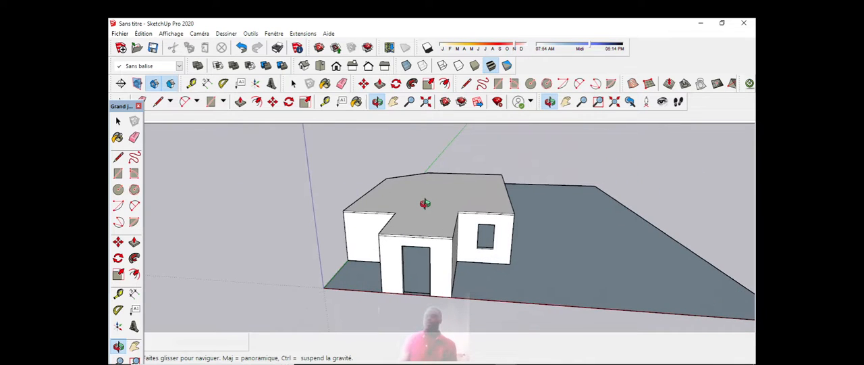
pyautogui.scroll(2, 399, 207)
pyautogui.scroll(-3, 405, 199)
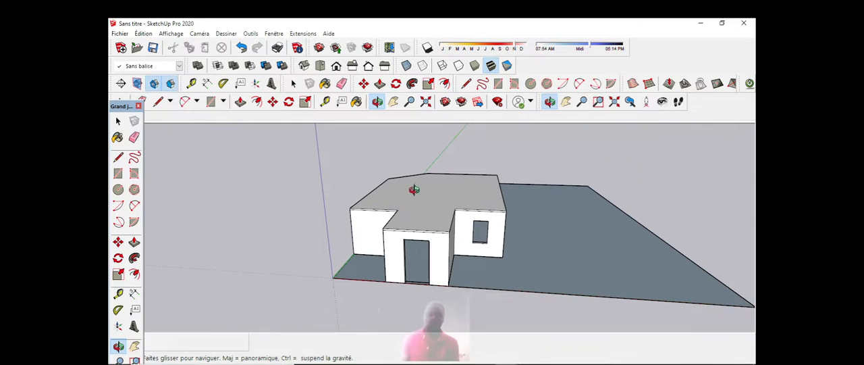
pyautogui.scroll(1, 419, 188)
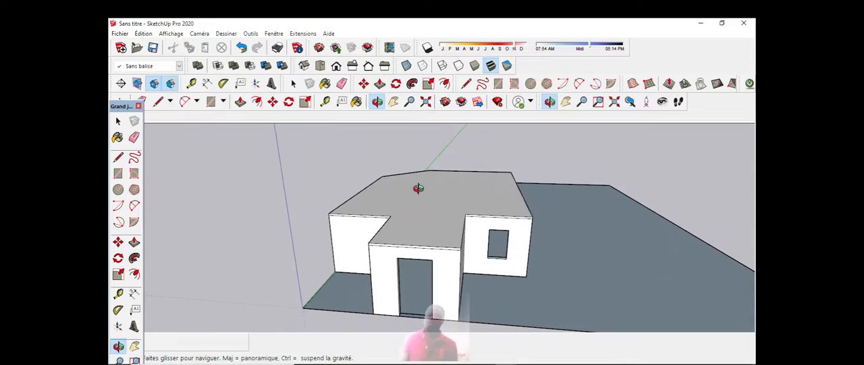
pyautogui.scroll(-2, 399, 185)
pyautogui.scroll(1, 401, 183)
pyautogui.scroll(-1, 400, 180)
pyautogui.scroll(-1, 400, 180)
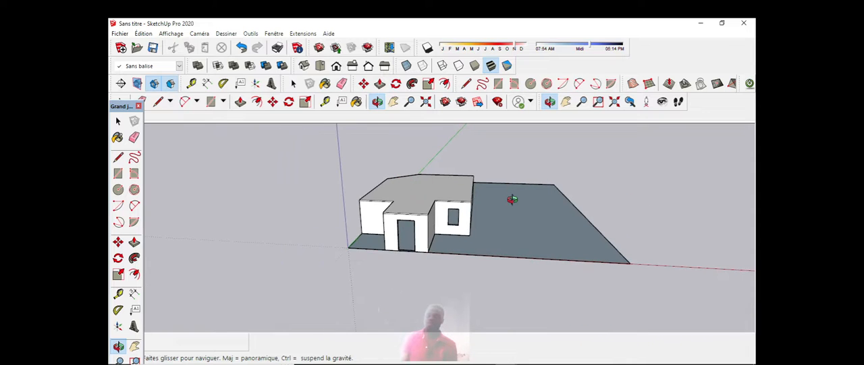
pyautogui.scroll(2, 396, 196)
pyautogui.scroll(-1, 419, 193)
pyautogui.scroll(2, 396, 188)
pyautogui.moveTo(397, 189); pyautogui.dragTo(396, 212)
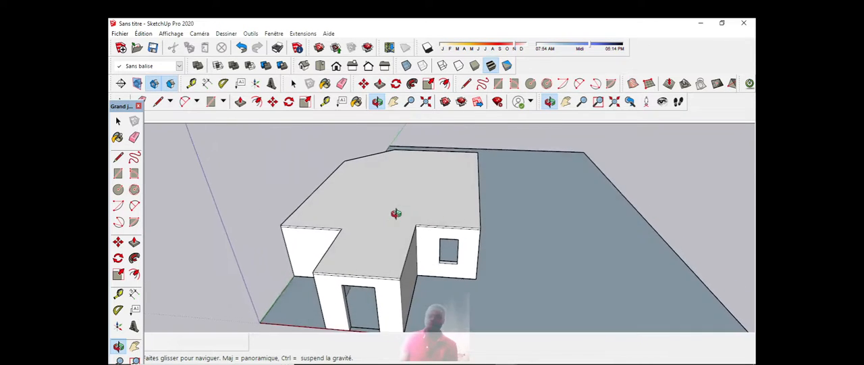
pyautogui.scroll(-2, 405, 205)
pyautogui.moveTo(420, 189); pyautogui.dragTo(427, 214)
pyautogui.scroll(-2, 394, 209)
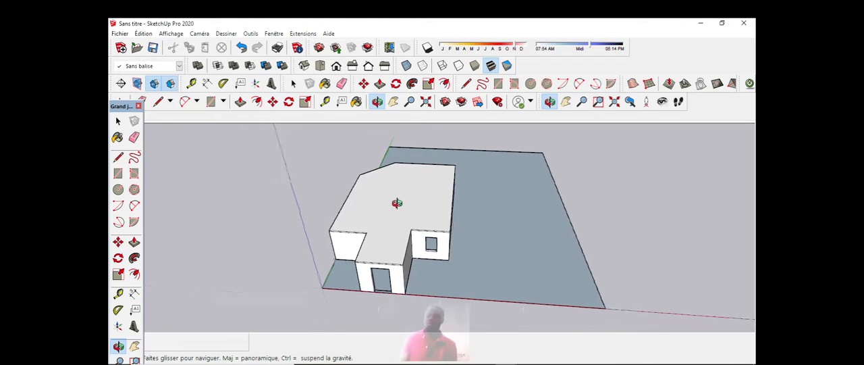
pyautogui.scroll(3, 395, 202)
pyautogui.scroll(1, 395, 209)
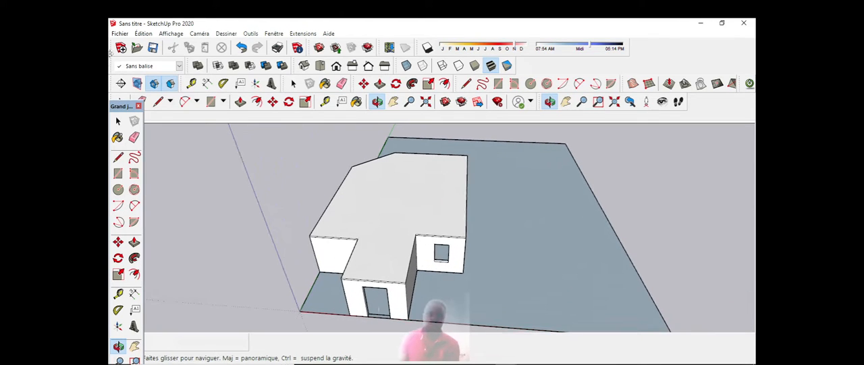
# Step: Explode the building component into separate editable faces and edges, and clear the selection
pyautogui.click(117, 121)
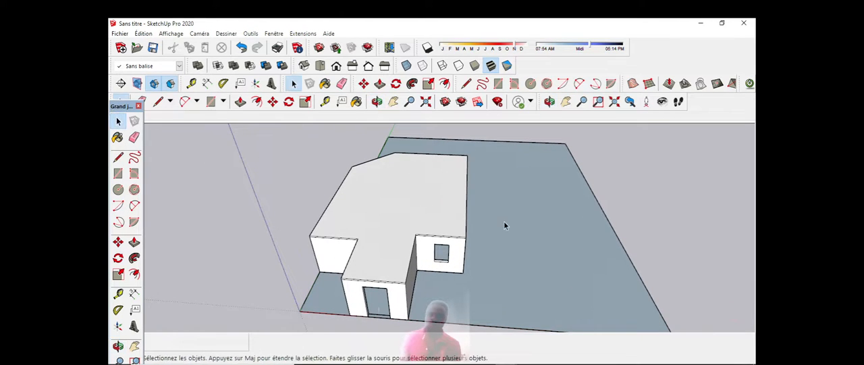
pyautogui.scroll(2, 366, 220)
pyautogui.scroll(-2, 409, 198)
pyautogui.scroll(2, 415, 198)
pyautogui.click(415, 198)
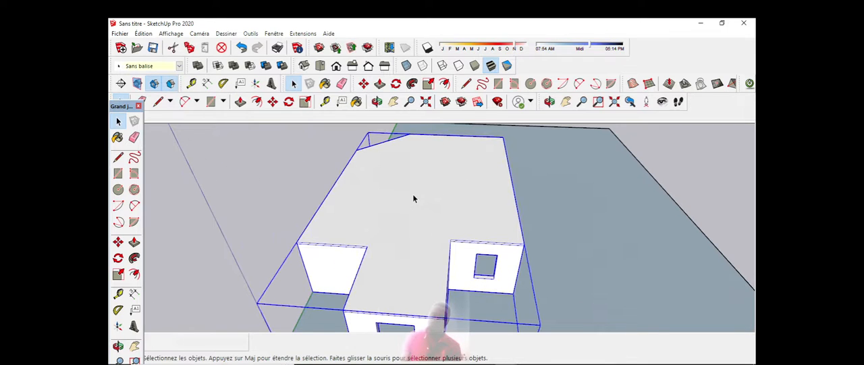
pyautogui.scroll(-2, 416, 198)
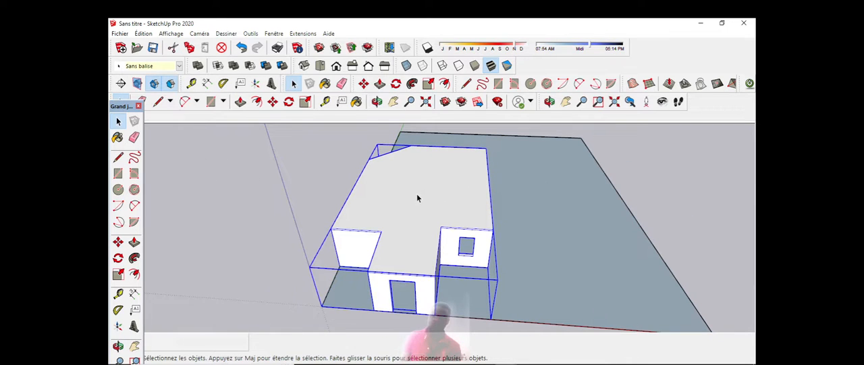
pyautogui.scroll(1, 418, 198)
pyautogui.scroll(-3, 418, 198)
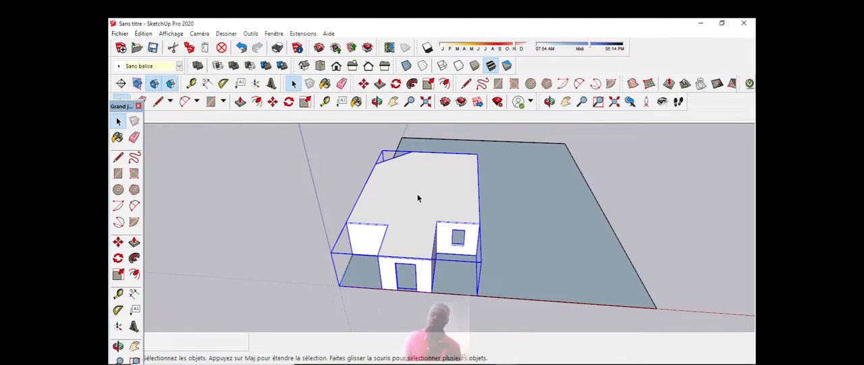
pyautogui.rightClick(424, 194)
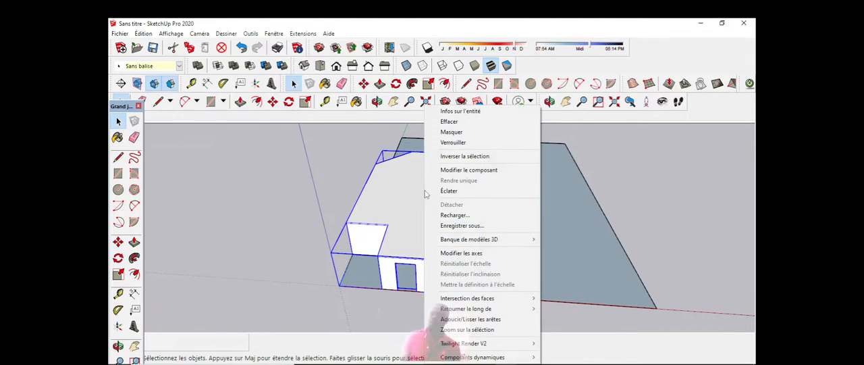
pyautogui.click(447, 192)
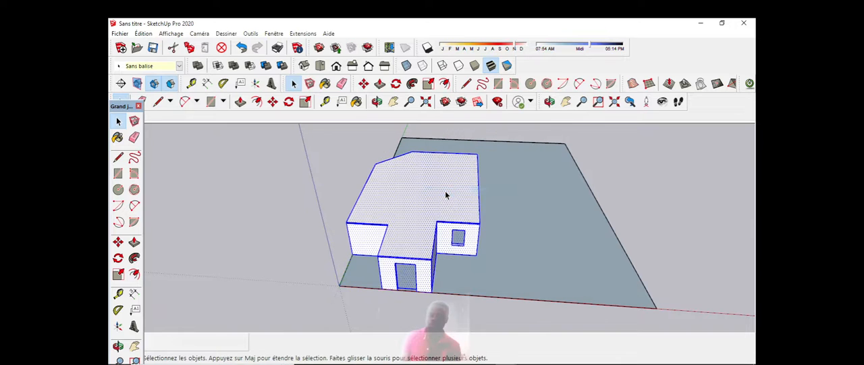
pyautogui.click(688, 187)
# Step: Select the top face of the building's flat roof slab and view it from a steeper angle
pyautogui.scroll(3, 490, 189)
pyautogui.scroll(-5, 466, 182)
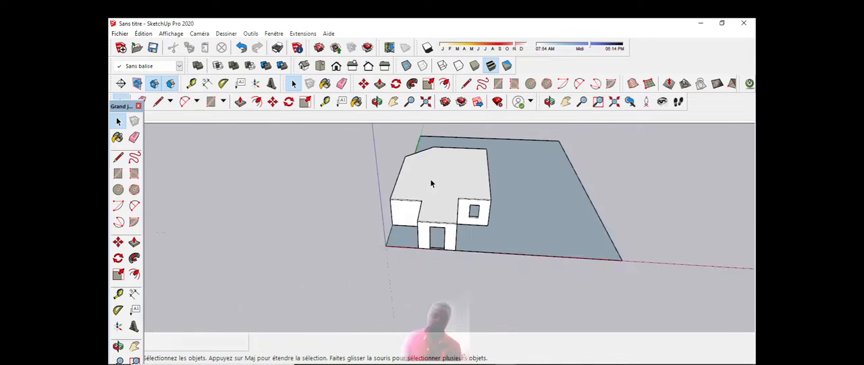
pyautogui.scroll(5, 432, 185)
pyautogui.scroll(-2, 442, 181)
pyautogui.click(449, 177)
pyautogui.scroll(3, 448, 177)
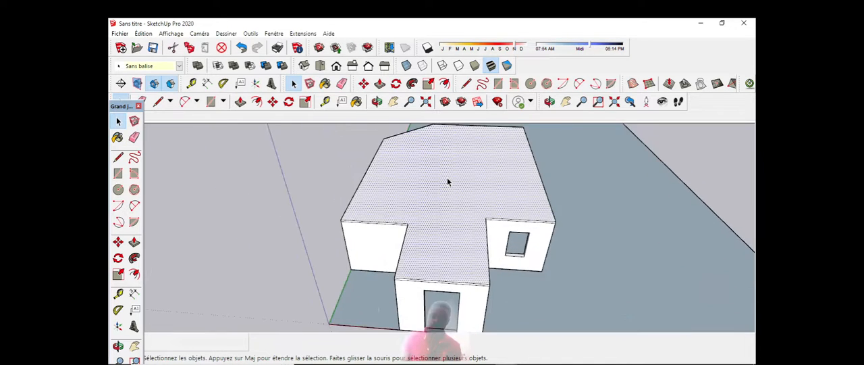
pyautogui.scroll(-2, 440, 218)
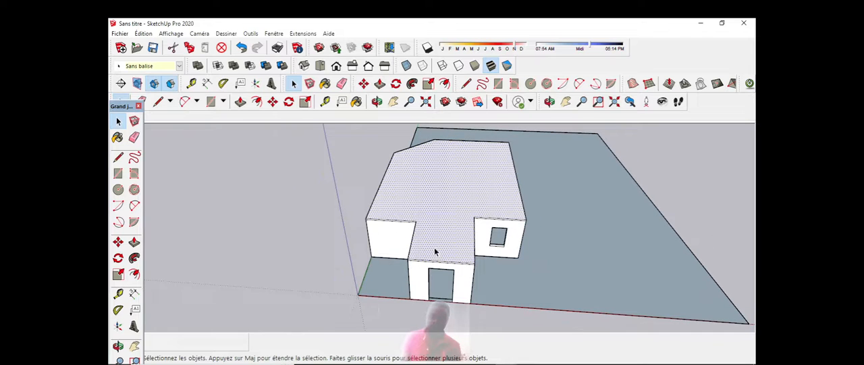
pyautogui.scroll(2, 435, 251)
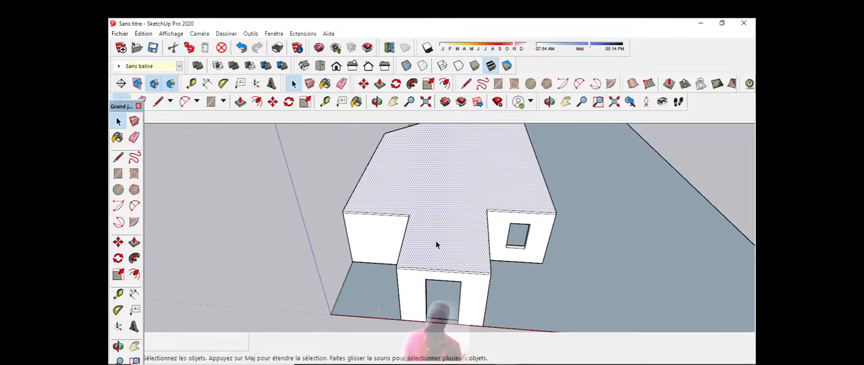
pyautogui.click(377, 103)
pyautogui.moveTo(445, 186); pyautogui.dragTo(439, 206)
pyautogui.scroll(-5, 426, 195)
pyautogui.scroll(3, 425, 196)
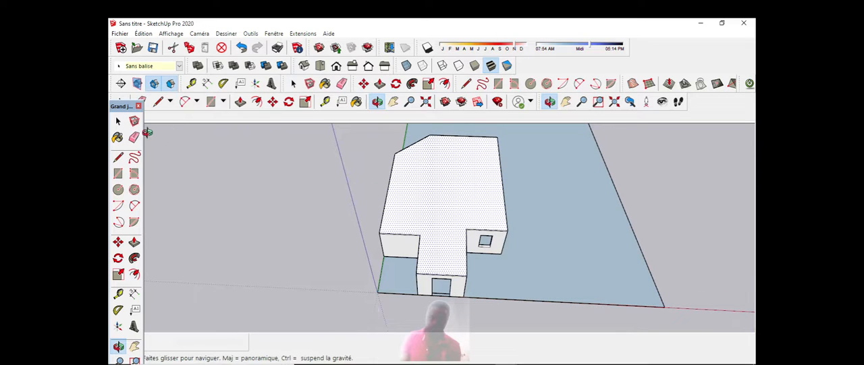
# Step: Add the roof's long left side edge and the top front edge of the wall left of the entrance to the selection
pyautogui.click(118, 122)
pyautogui.scroll(5, 371, 215)
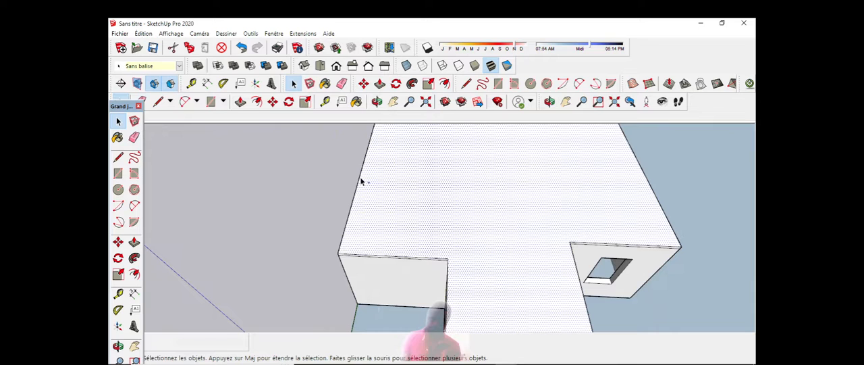
pyautogui.scroll(-2, 386, 222)
pyautogui.scroll(2, 385, 252)
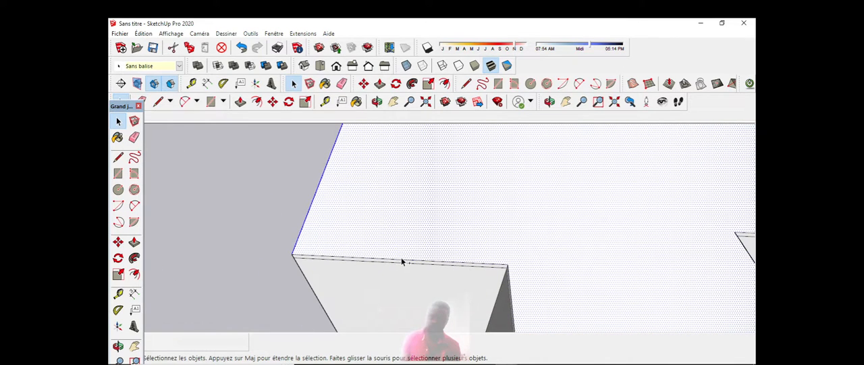
pyautogui.scroll(1, 402, 260)
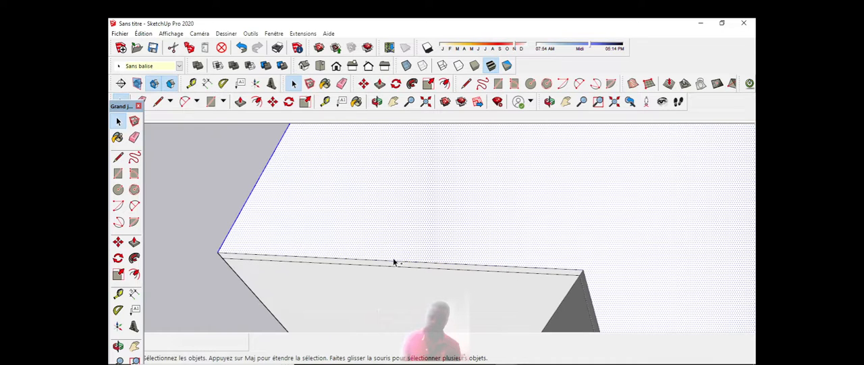
pyautogui.scroll(-5, 396, 257)
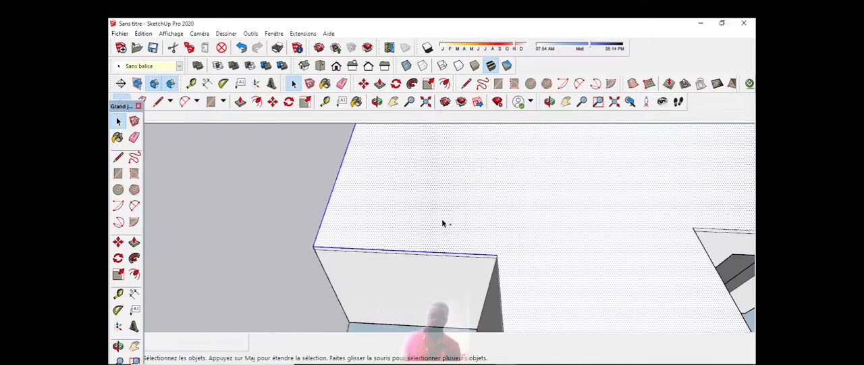
# Step: Add the roof's angled rear-corner edge, its rear edge and its long right side edge to the selection
pyautogui.scroll(4, 432, 148)
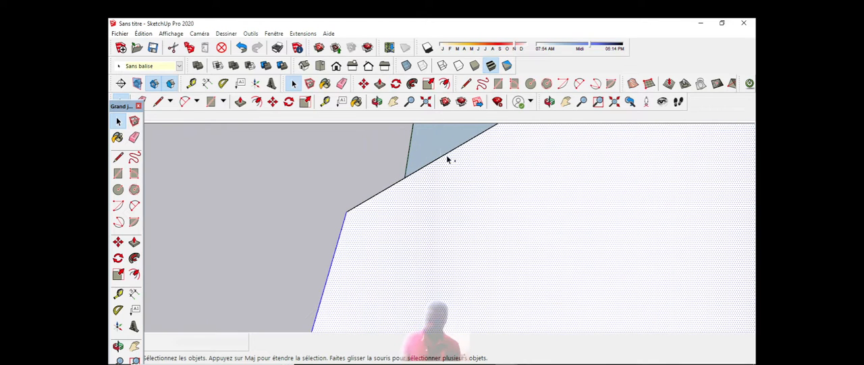
pyautogui.scroll(-3, 439, 158)
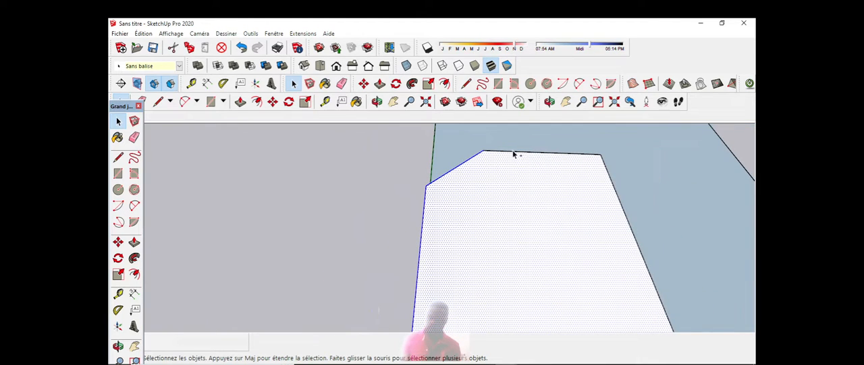
pyautogui.scroll(-2, 472, 157)
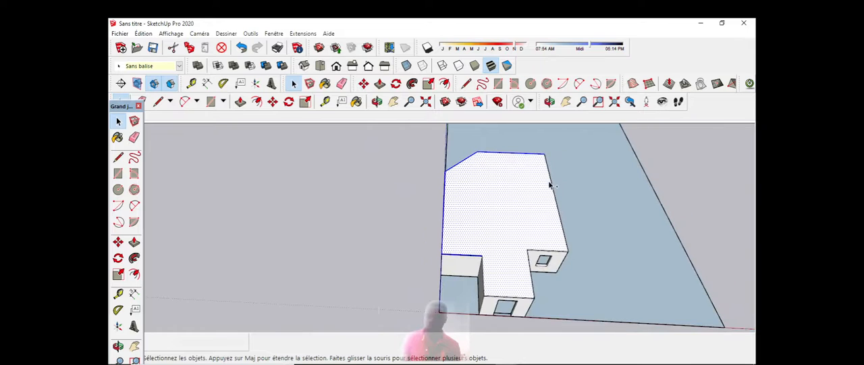
pyautogui.scroll(5, 552, 184)
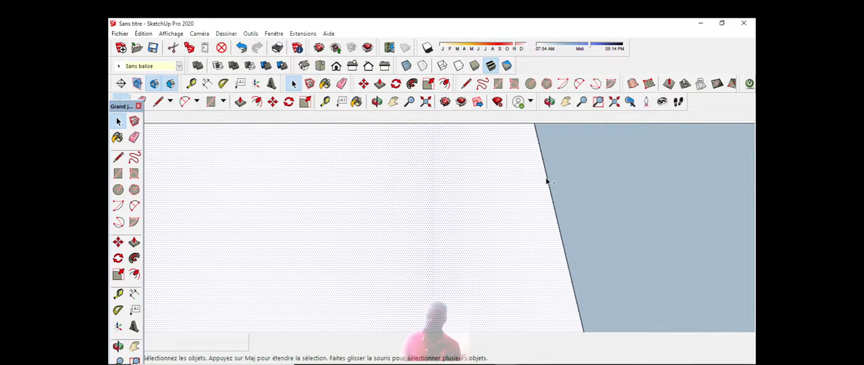
pyautogui.scroll(-6, 533, 174)
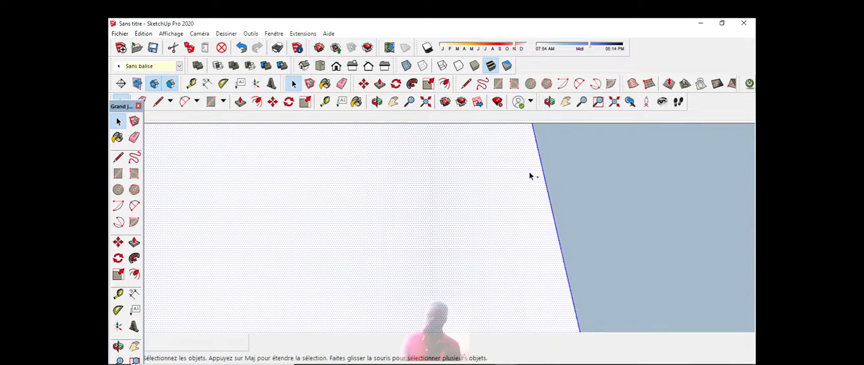
# Step: Add the top roof edge above the window and the adjoining side edge of the entrance projection to the selection
pyautogui.scroll(8, 545, 156)
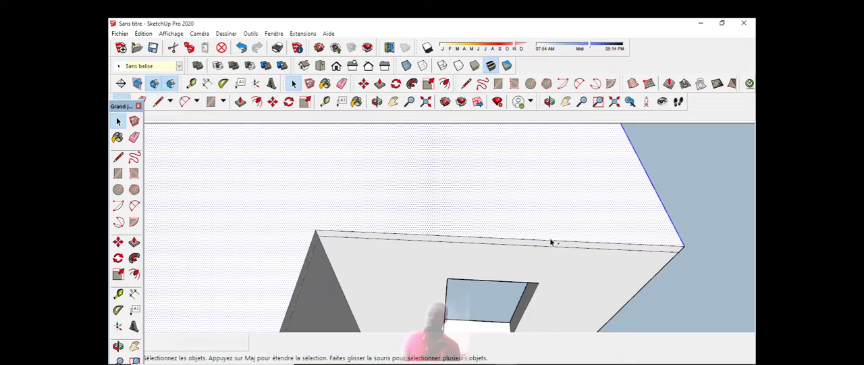
pyautogui.keyDown('shift'); pyautogui.click(550, 242); pyautogui.keyUp('shift')
pyautogui.scroll(-3, 531, 239)
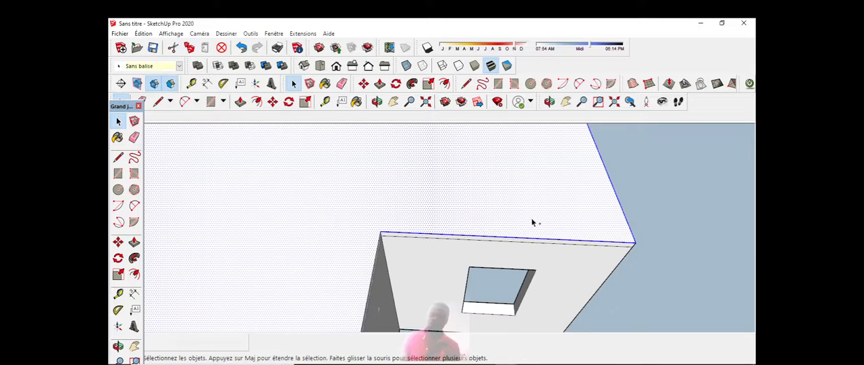
pyautogui.scroll(3, 466, 267)
pyautogui.scroll(3, 382, 223)
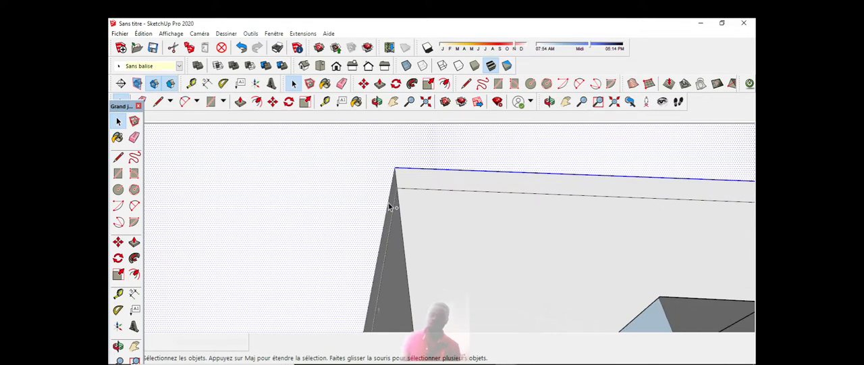
pyautogui.scroll(-1, 449, 120)
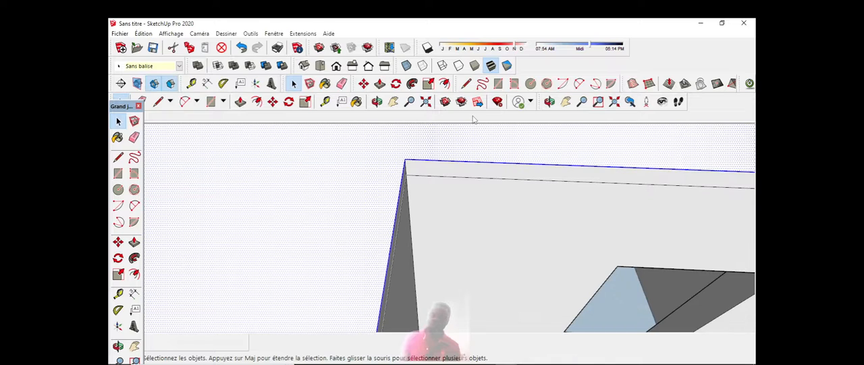
pyautogui.scroll(-8, 444, 189)
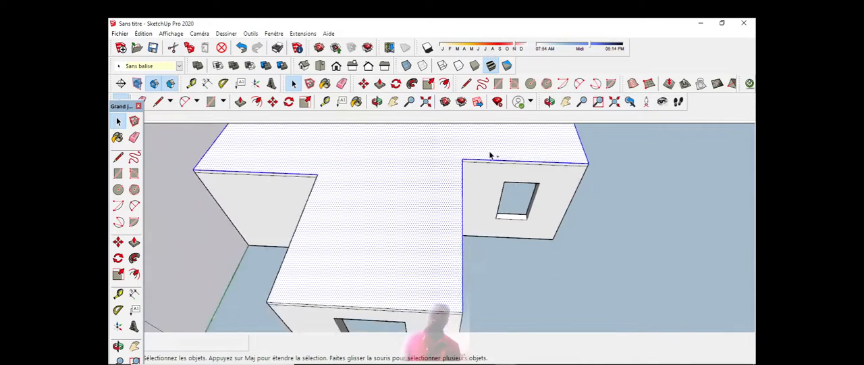
# Step: Add the entrance projection's front roof edge and its left side edge to the selection
pyautogui.scroll(5, 405, 260)
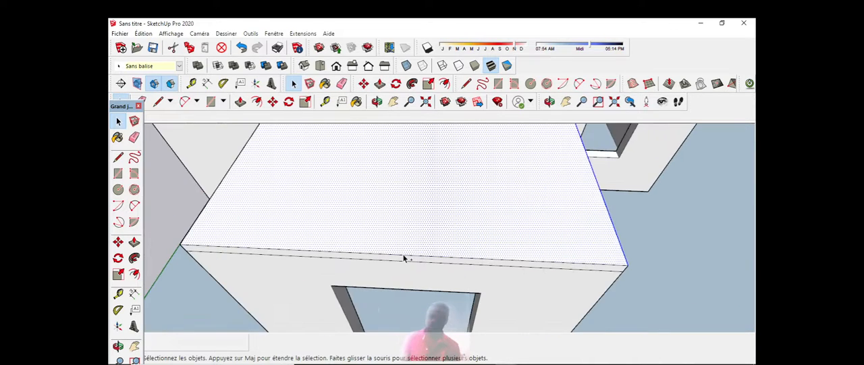
pyautogui.scroll(-4, 407, 257)
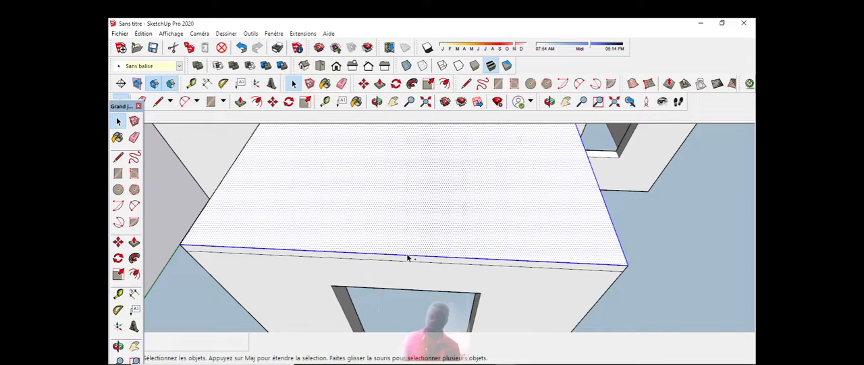
pyautogui.scroll(5, 314, 212)
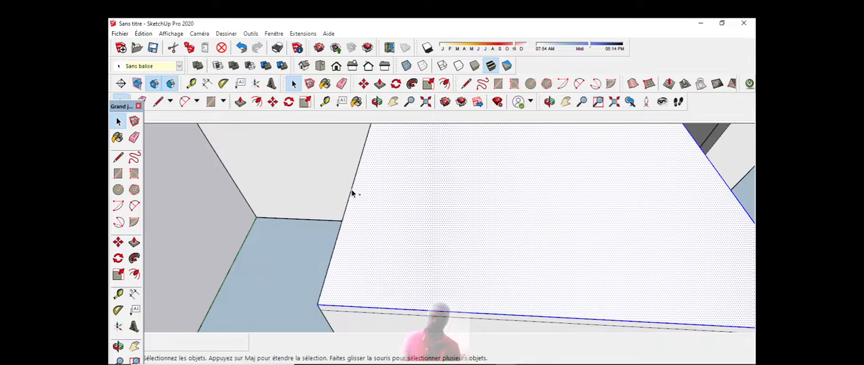
pyautogui.scroll(-8, 352, 194)
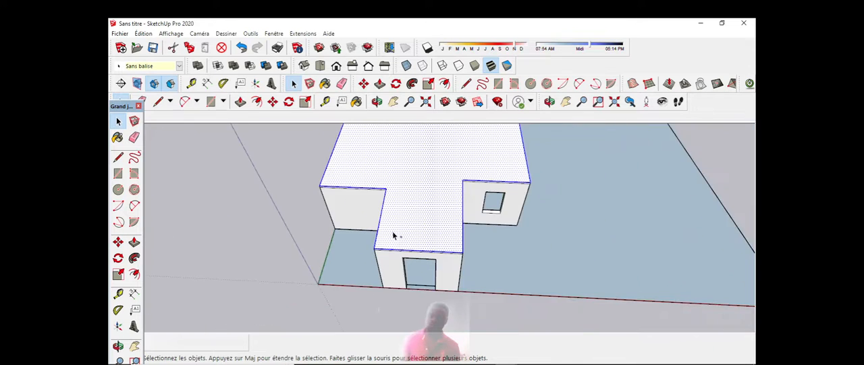
# Step: Examine the whole roof to check that its top face and all outline edges are selected
pyautogui.scroll(-3, 687, 243)
pyautogui.scroll(5, 380, 205)
pyautogui.scroll(-2, 396, 210)
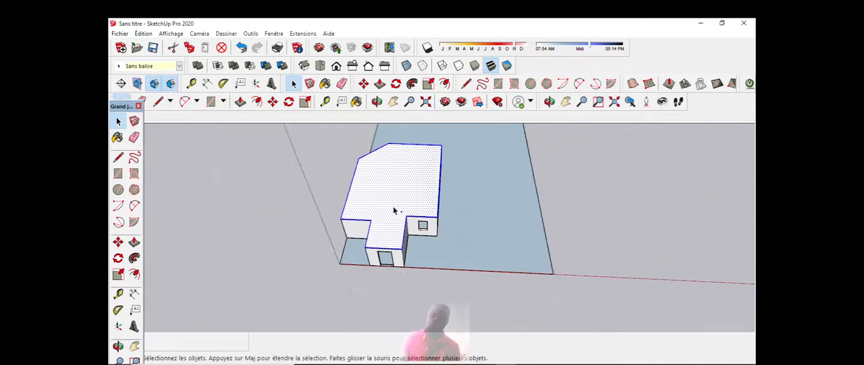
pyautogui.scroll(3, 376, 196)
pyautogui.scroll(-3, 376, 194)
pyautogui.scroll(4, 380, 250)
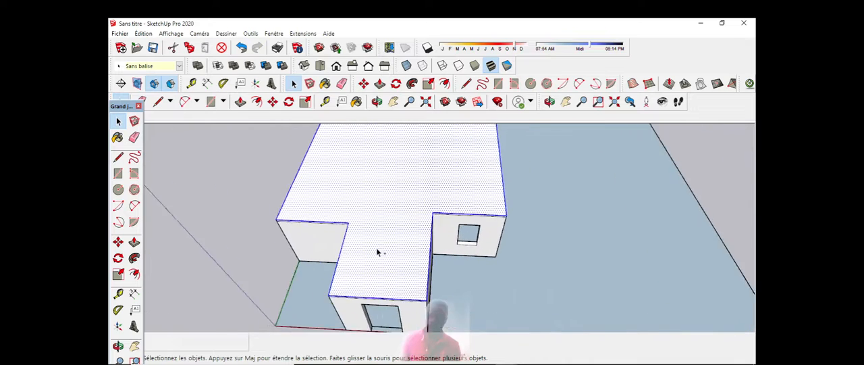
pyautogui.scroll(-4, 378, 251)
pyautogui.scroll(5, 382, 198)
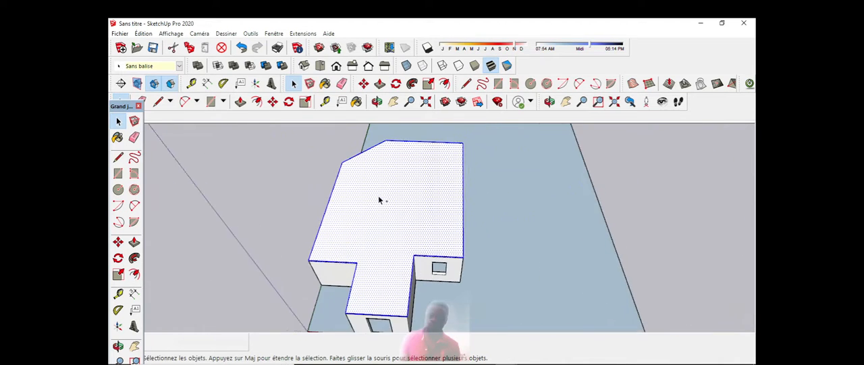
pyautogui.scroll(-2, 381, 198)
pyautogui.scroll(2, 384, 196)
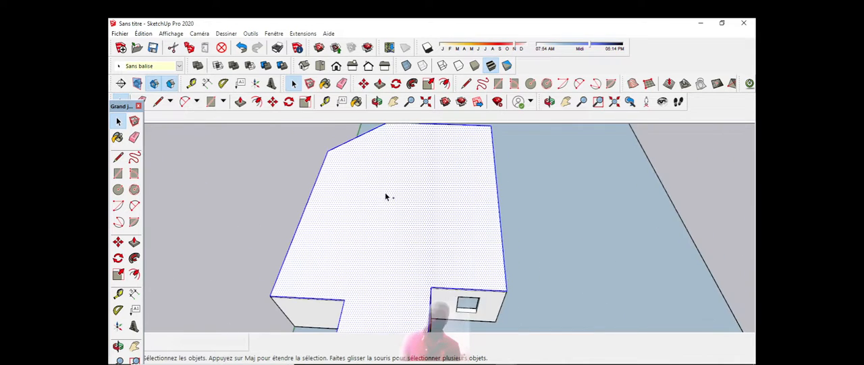
pyautogui.scroll(-3, 387, 194)
pyautogui.scroll(3, 395, 196)
pyautogui.scroll(-3, 395, 196)
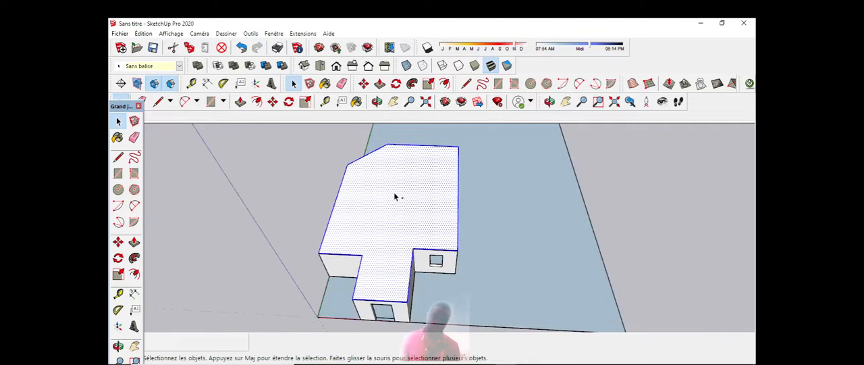
pyautogui.scroll(1, 395, 196)
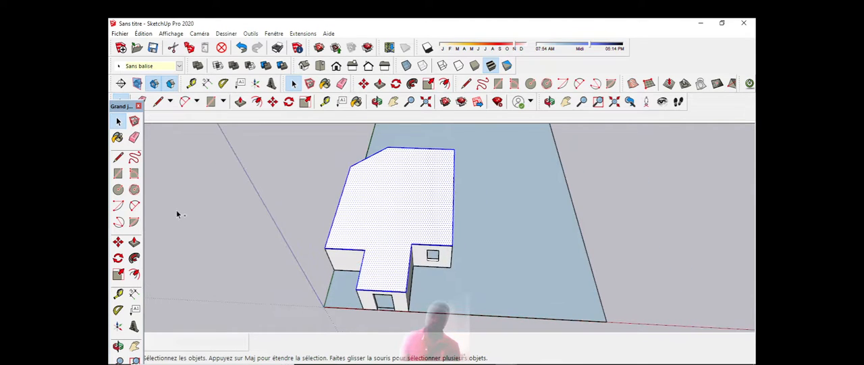
# Step: Copy the selected roof face and outline about 7724 cm along the red axis, away from the building, using the entrance projection's front corner as base point
pyautogui.click(118, 242)
pyautogui.scroll(-2, 290, 194)
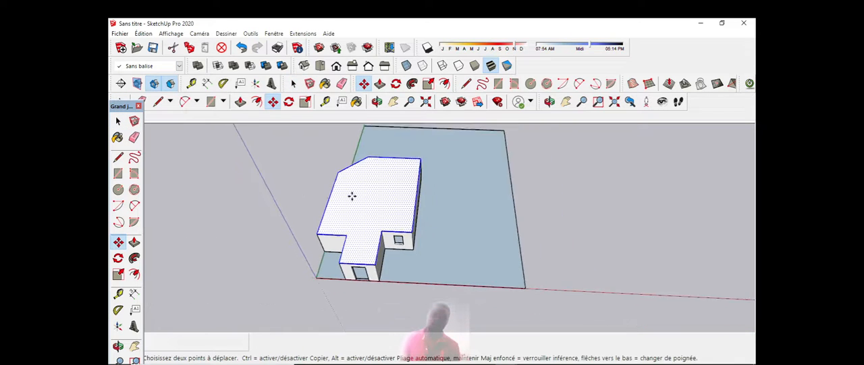
pyautogui.scroll(3, 368, 200)
pyautogui.scroll(4, 362, 274)
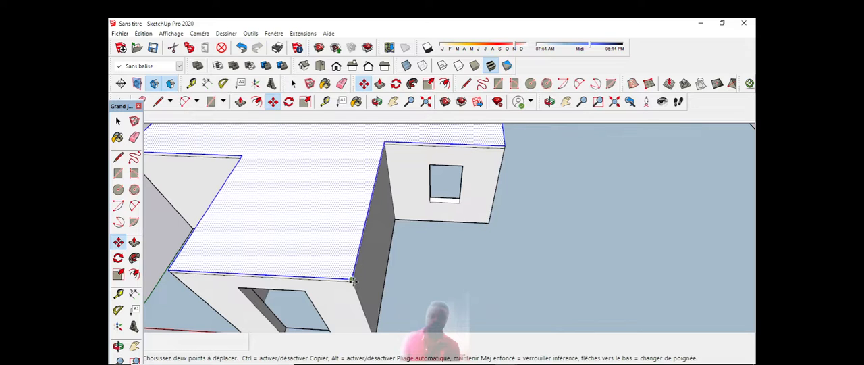
pyautogui.press('ctrl')
pyautogui.click(353, 280)
pyautogui.scroll(-5, 398, 287)
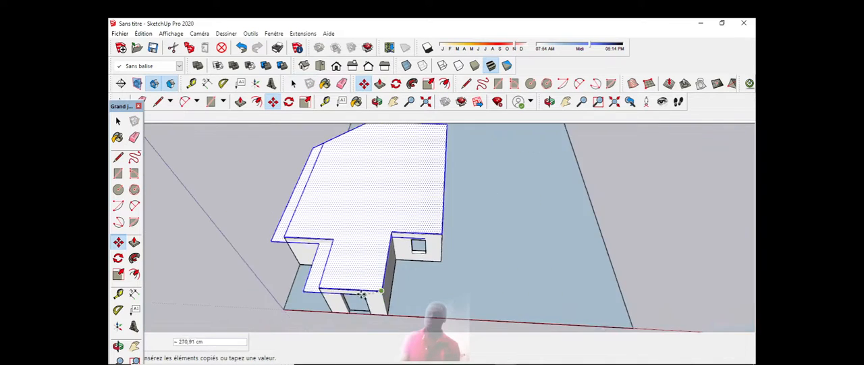
pyautogui.scroll(-2, 472, 270)
pyautogui.scroll(2, 648, 300)
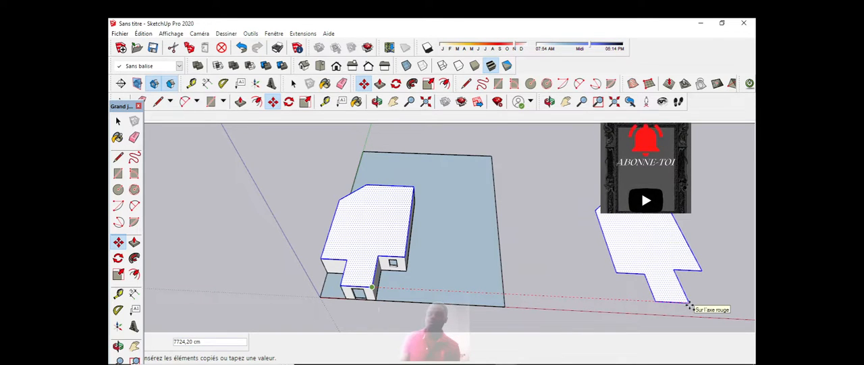
pyautogui.click(689, 305)
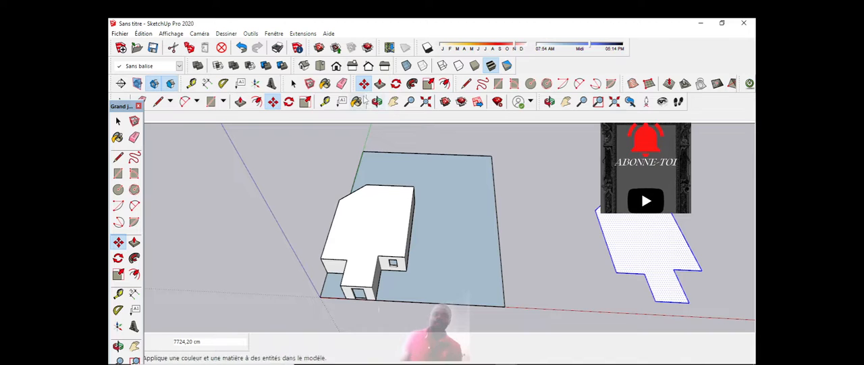
# Step: Orbit to a lower view showing the building and the copied roof outline, and clear the selection
pyautogui.click(378, 102)
pyautogui.moveTo(405, 141); pyautogui.dragTo(574, 205)
pyautogui.scroll(3, 582, 235)
pyautogui.scroll(-3, 440, 226)
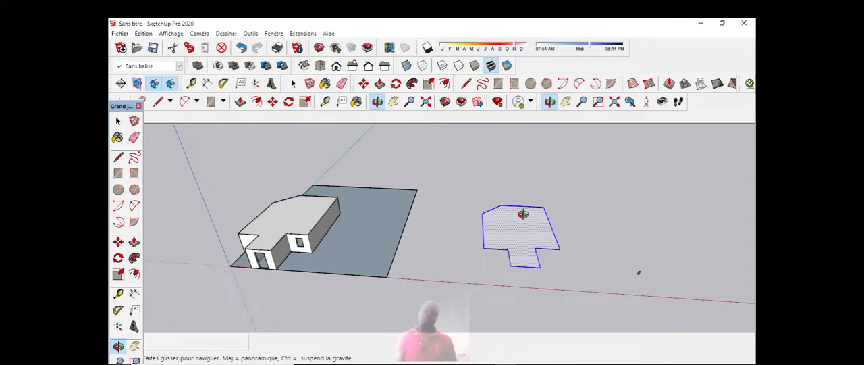
pyautogui.scroll(2, 523, 213)
pyautogui.scroll(-3, 534, 209)
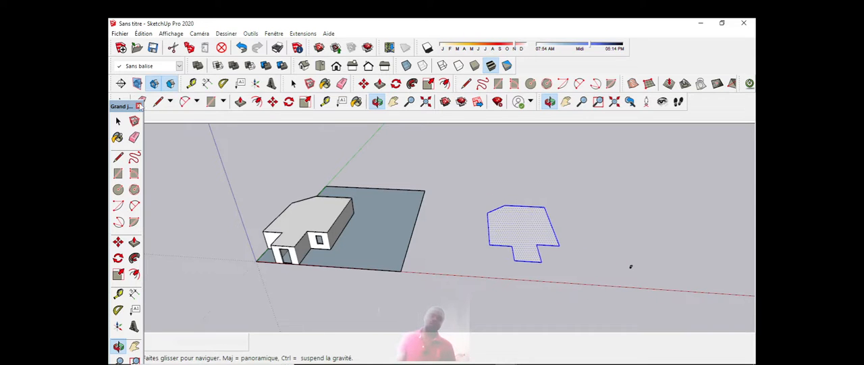
pyautogui.click(118, 156)
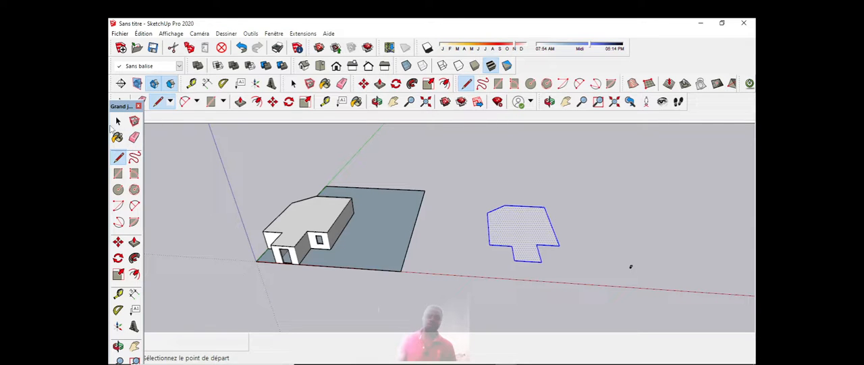
pyautogui.click(118, 122)
pyautogui.click(442, 154)
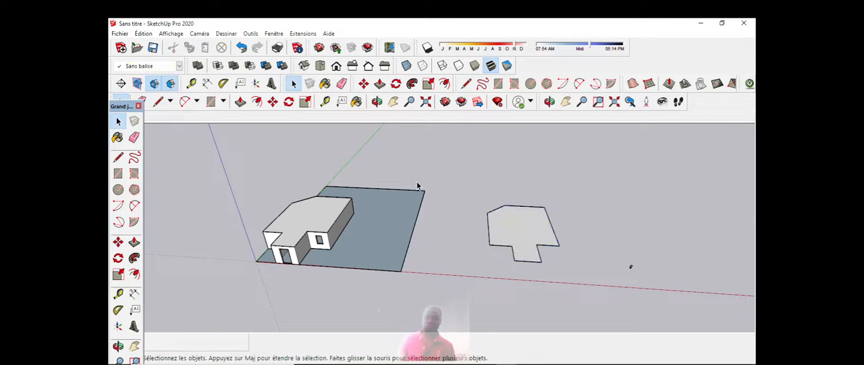
# Step: Select all connected faces and edges of the original building
pyautogui.scroll(4, 320, 238)
pyautogui.scroll(3, 320, 236)
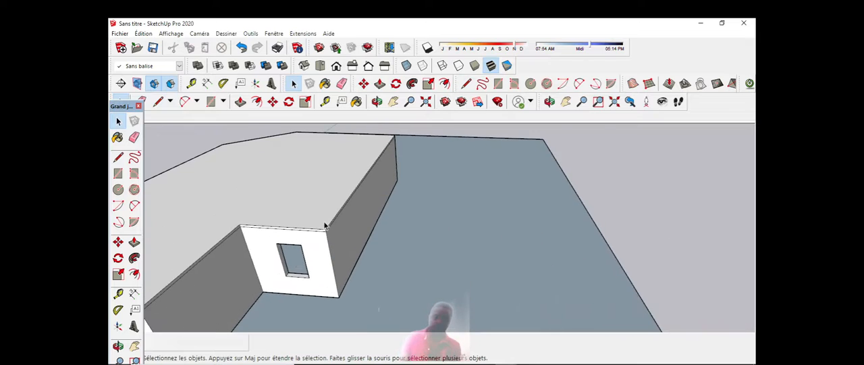
pyautogui.click(327, 235)
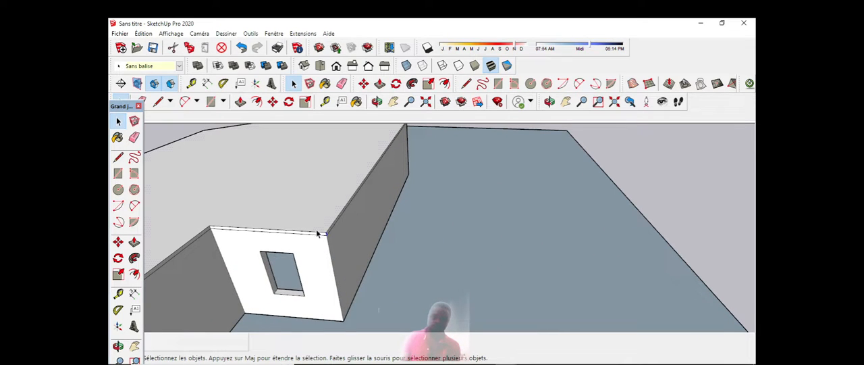
pyautogui.tripleClick(317, 234)
pyautogui.scroll(-1, 331, 238)
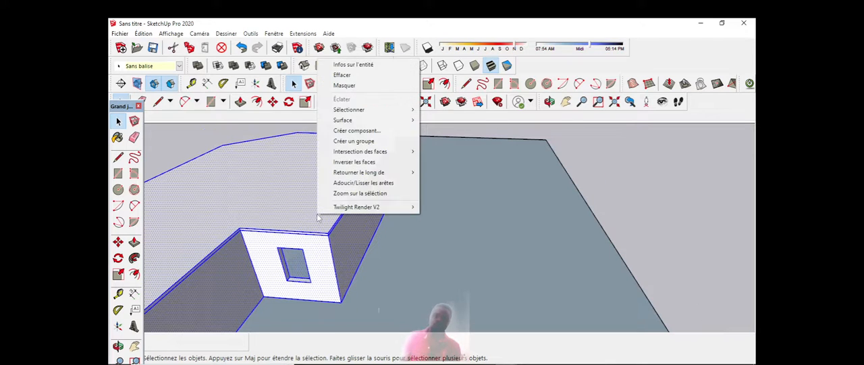
# Step: Make the selected building a component named MUR with gluing set to N'importe lequel, replacing the existing definition of that name
pyautogui.rightClick(318, 228)
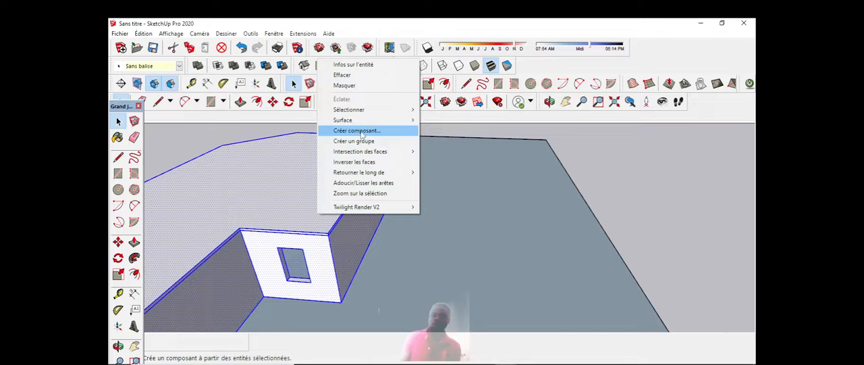
pyautogui.click(361, 132)
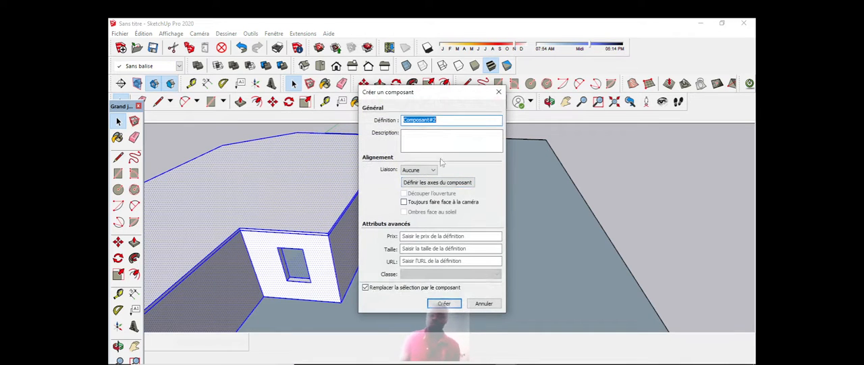
pyautogui.click(458, 118)
pyautogui.press('BackSpace')
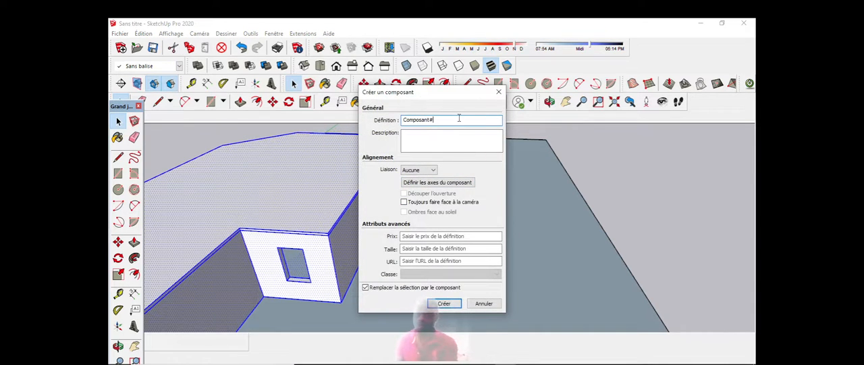
pyautogui.press('BackSpace')
pyautogui.press('BackSpace')
pyautogui.press('BackSpace')
pyautogui.press('BackSpace')
pyautogui.press('BackSpace')
pyautogui.press('BackSpace')
pyautogui.press('BackSpace')
pyautogui.press('BackSpace')
pyautogui.press('BackSpace')
pyautogui.press('BackSpace')
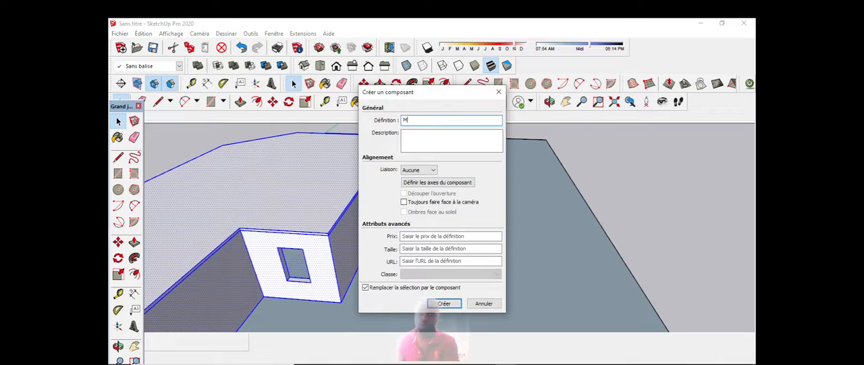
pyautogui.click(436, 173)
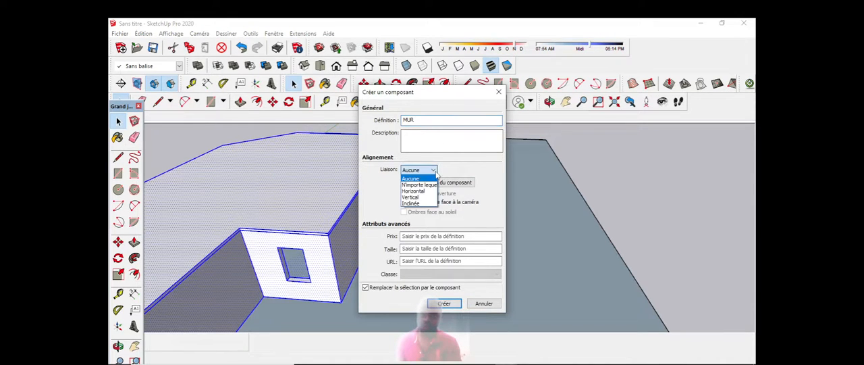
pyautogui.click(418, 184)
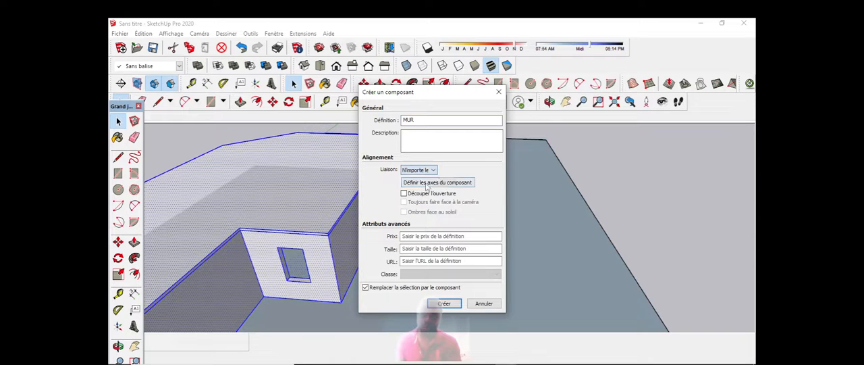
pyautogui.click(444, 303)
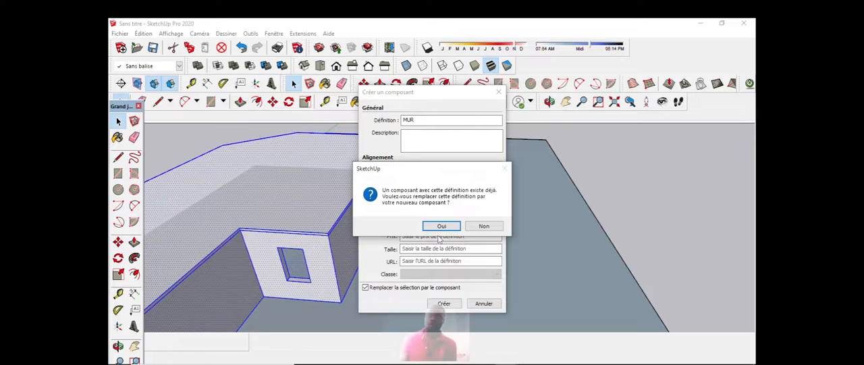
pyautogui.click(442, 226)
# Step: Examine the copied roof outline and the small curved profile lying beside it
pyautogui.moveTo(507, 131); pyautogui.dragTo(271, 312, button='middle')
pyautogui.scroll(-5, 270, 312)
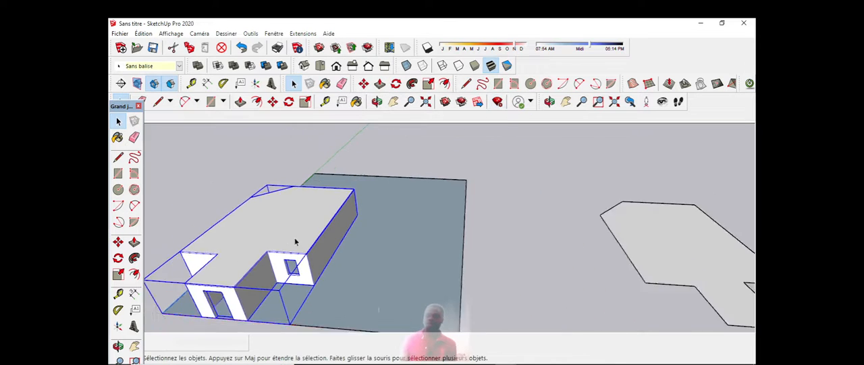
pyautogui.scroll(4, 528, 255)
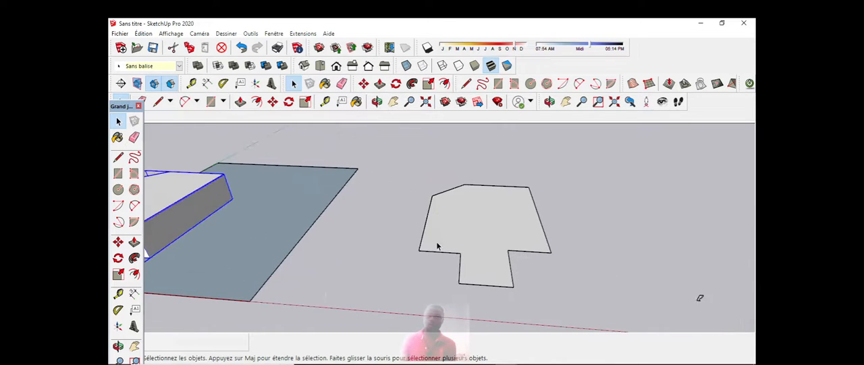
pyautogui.scroll(-2, 438, 245)
pyautogui.click(118, 120)
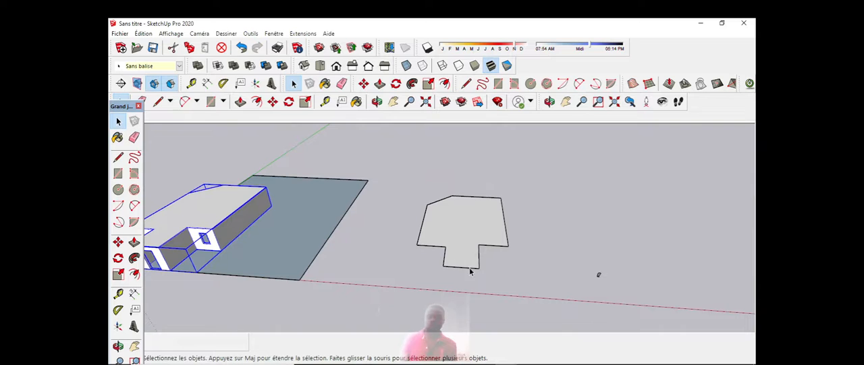
pyautogui.moveTo(471, 270)
pyautogui.mouseDown(button='middle')
pyautogui.moveTo(571, 284)
pyautogui.moveTo(515, 266)
pyautogui.mouseUp(button='middle')
pyautogui.scroll(8, 581, 277)
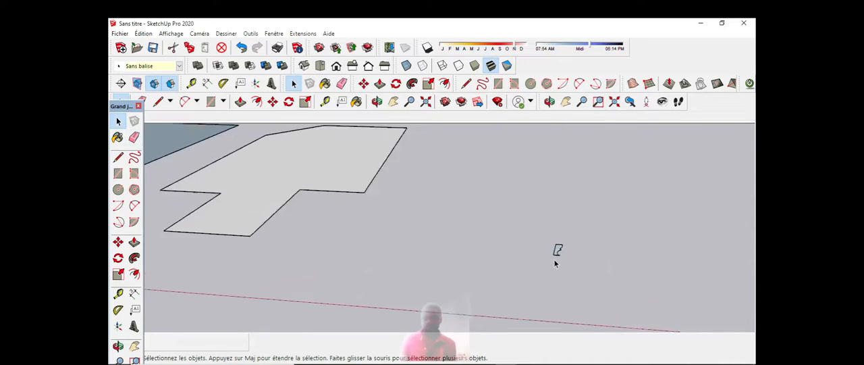
pyautogui.scroll(-5, 552, 239)
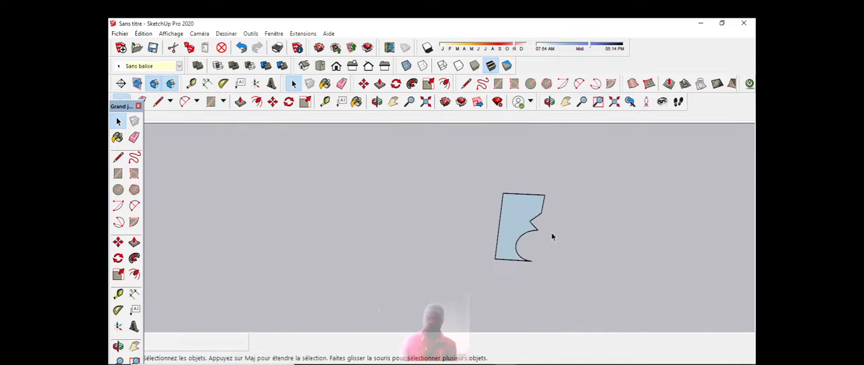
pyautogui.scroll(3, 552, 236)
pyautogui.scroll(-8, 553, 236)
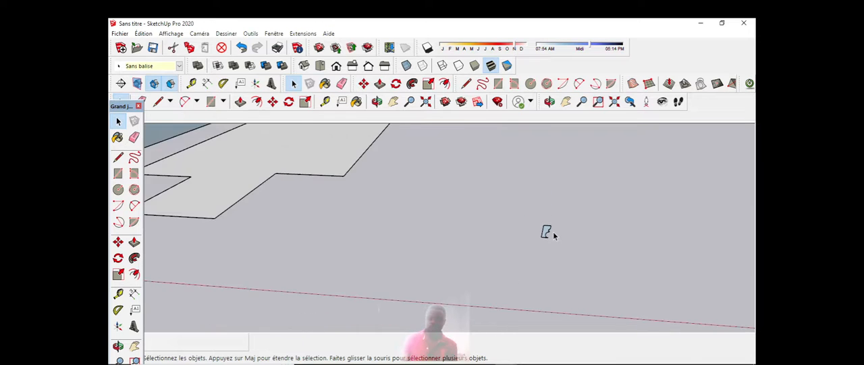
# Step: Move the small curved profile from its lower corner onto the front corner of the copied roof outline
pyautogui.scroll(-4, 552, 233)
pyautogui.scroll(2, 561, 234)
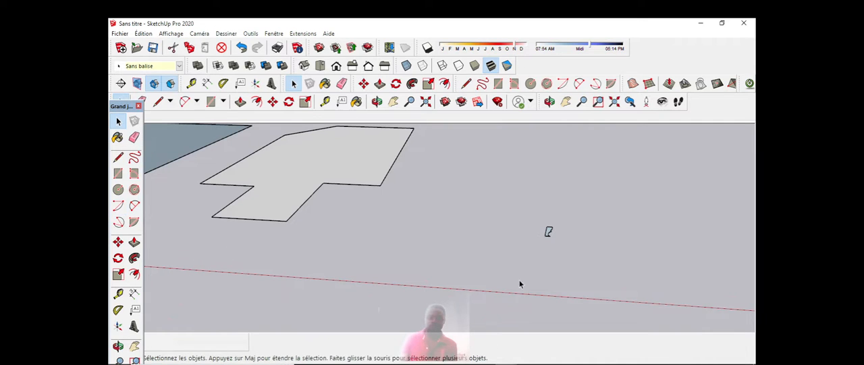
pyautogui.scroll(2, 551, 234)
pyautogui.scroll(3, 548, 236)
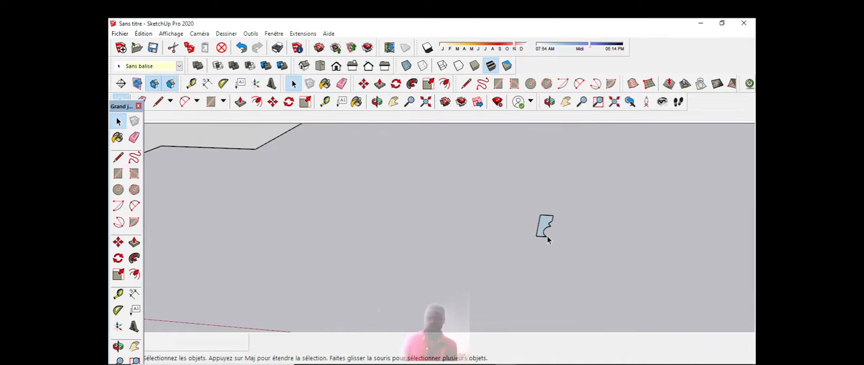
pyautogui.click(544, 236)
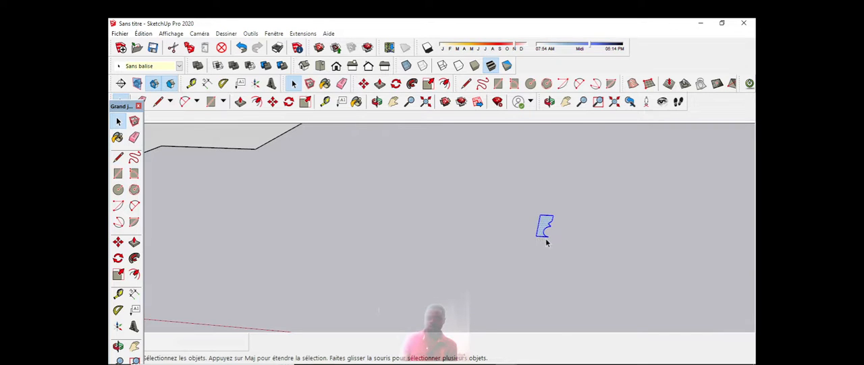
pyautogui.scroll(-4, 547, 242)
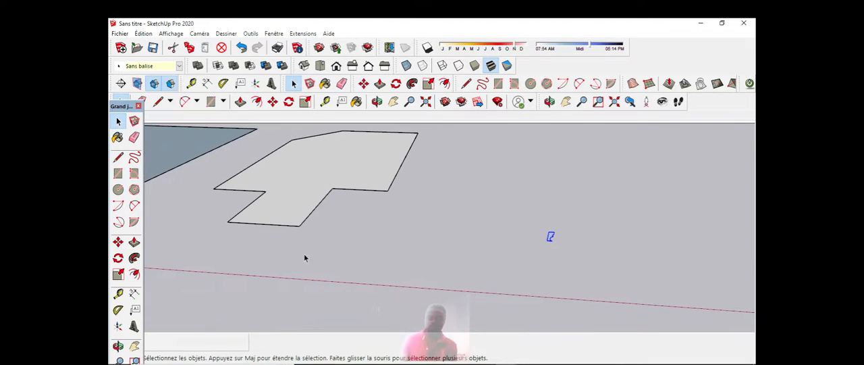
pyautogui.click(119, 242)
pyautogui.scroll(4, 537, 233)
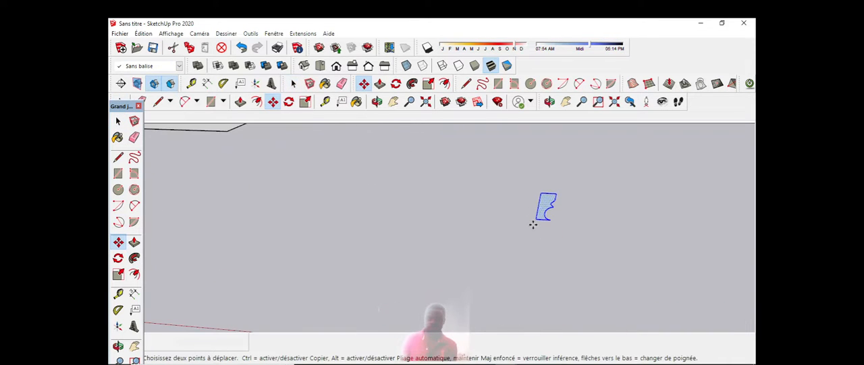
pyautogui.click(538, 220)
pyautogui.scroll(-5, 743, 237)
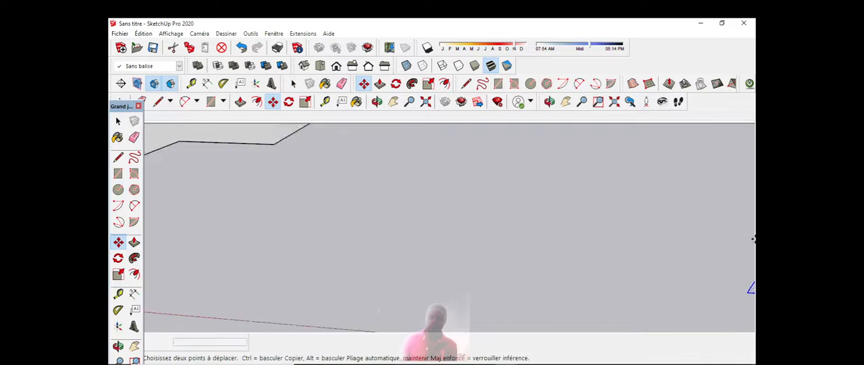
pyautogui.click(380, 196)
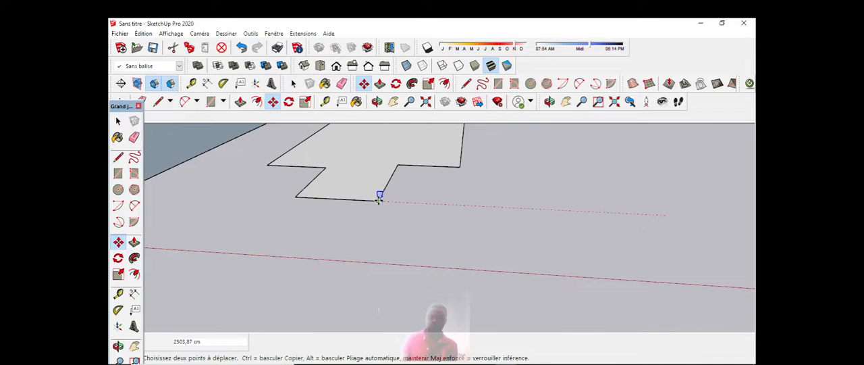
# Step: Examine the curved profile at the roof outline's corner from the opposite side
pyautogui.click(377, 101)
pyautogui.moveTo(459, 230); pyautogui.dragTo(373, 187)
pyautogui.scroll(7, 432, 169)
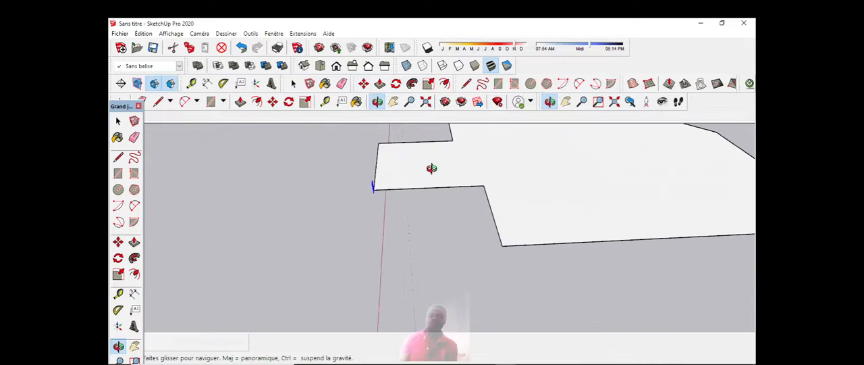
pyautogui.moveTo(466, 185); pyautogui.dragTo(367, 222)
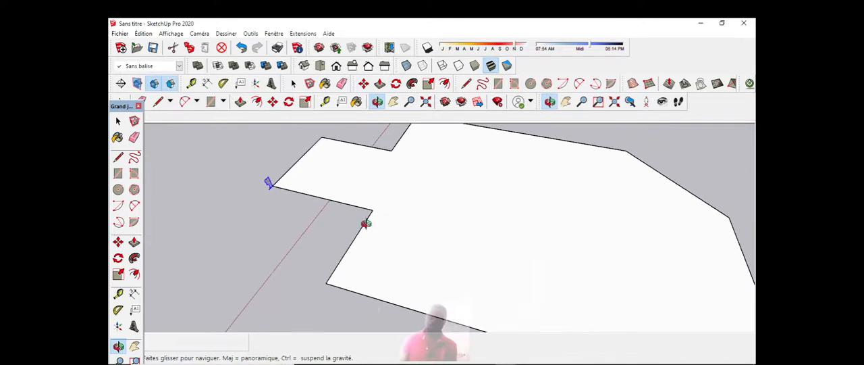
pyautogui.moveTo(201, 225); pyautogui.dragTo(274, 190)
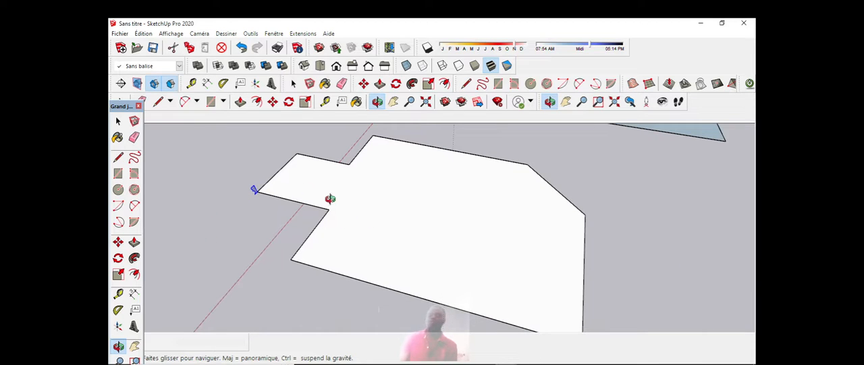
pyautogui.scroll(3, 290, 197)
pyautogui.scroll(-3, 290, 193)
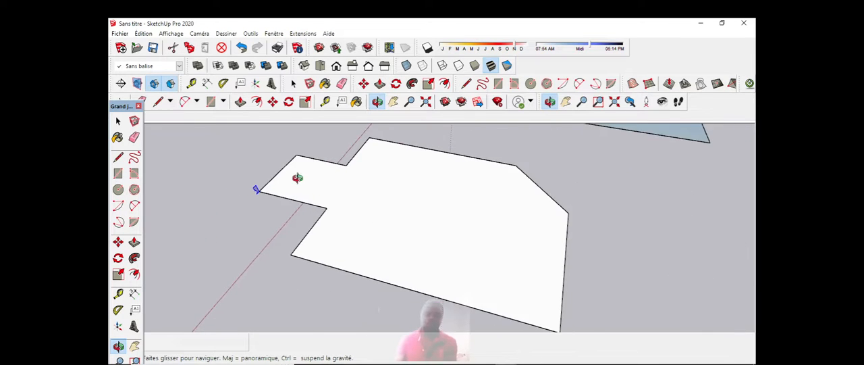
pyautogui.scroll(1, 297, 178)
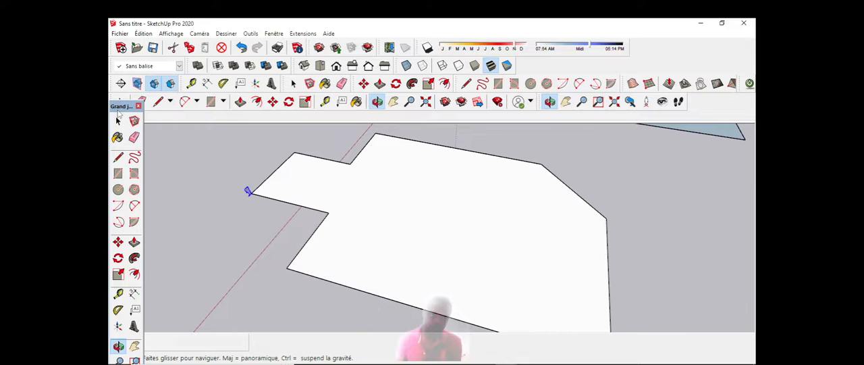
pyautogui.click(119, 120)
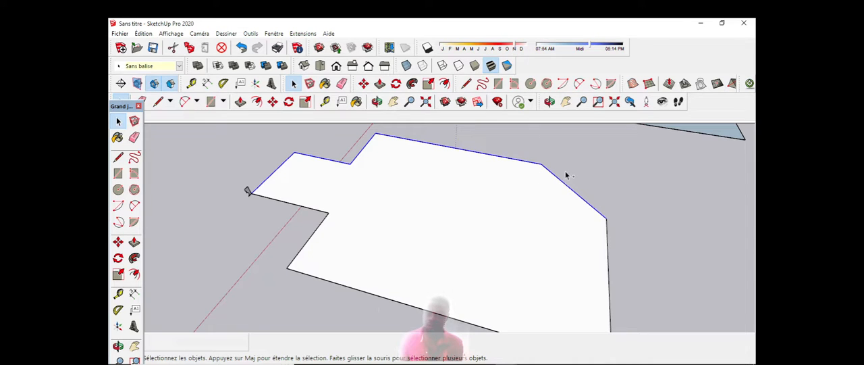
pyautogui.scroll(-2, 566, 210)
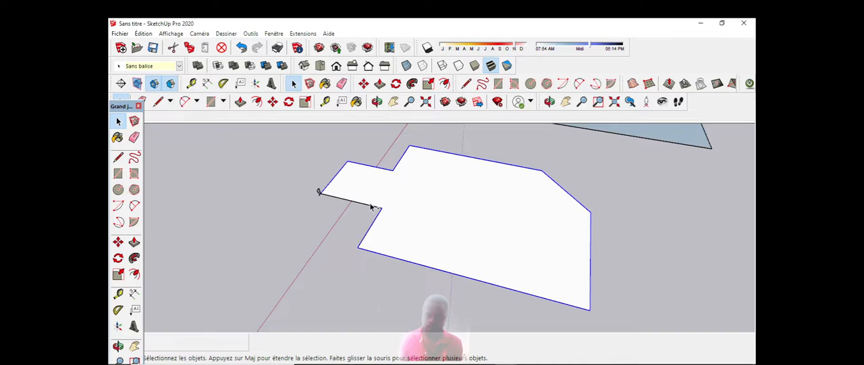
pyautogui.scroll(4, 314, 193)
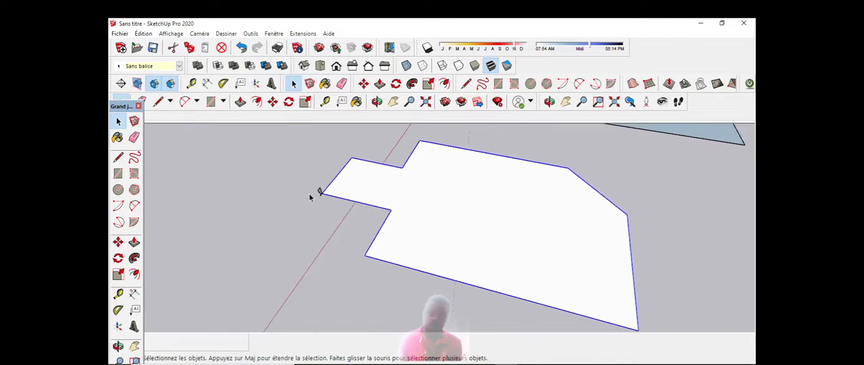
pyautogui.scroll(-2, 307, 186)
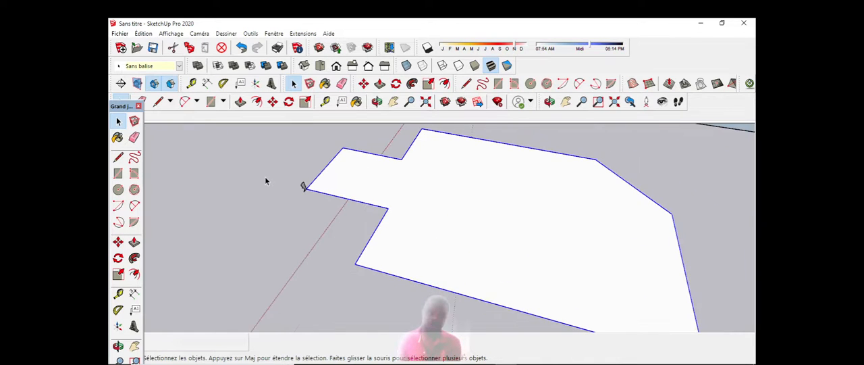
pyautogui.click(135, 258)
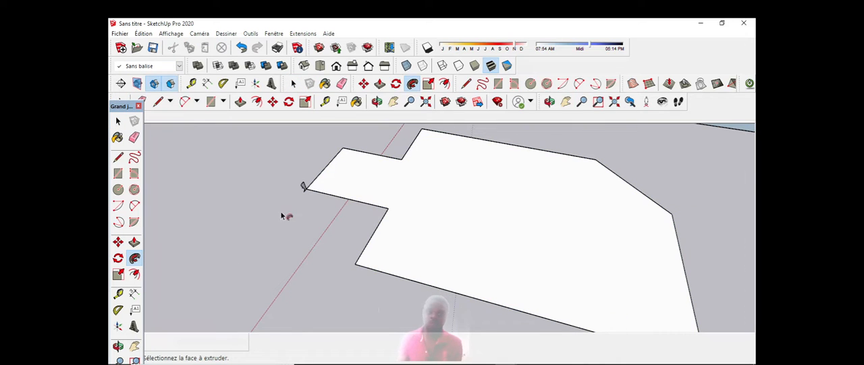
pyautogui.scroll(4, 313, 193)
pyautogui.scroll(-4, 305, 188)
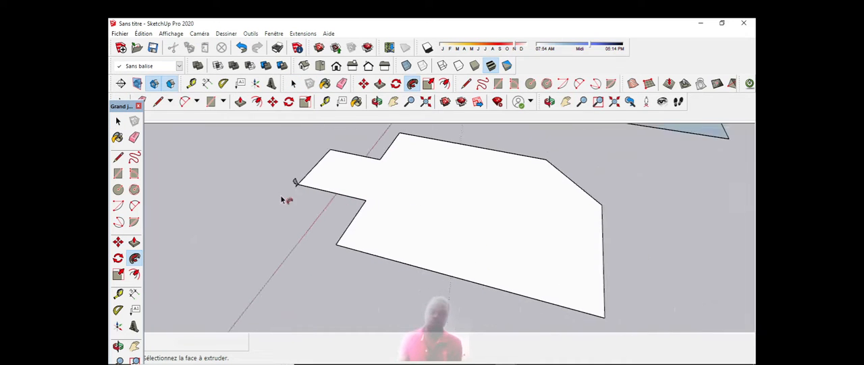
# Step: Select all perimeter edges of the copied roof outline as the sweep path
pyautogui.click(118, 121)
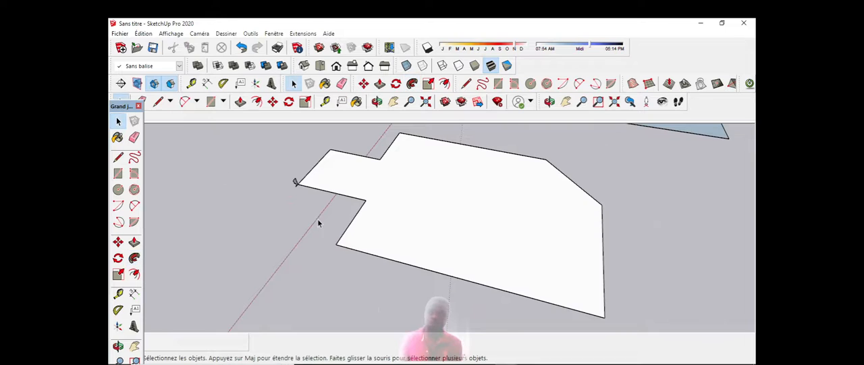
pyautogui.moveTo(319, 223); pyautogui.dragTo(401, 155, button='middle')
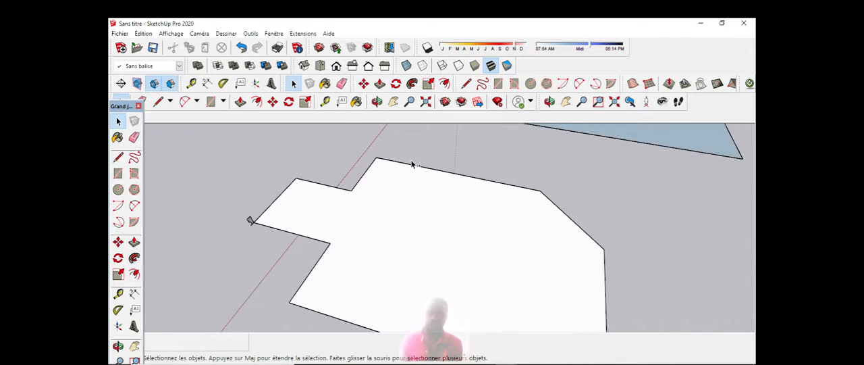
pyautogui.click(414, 169)
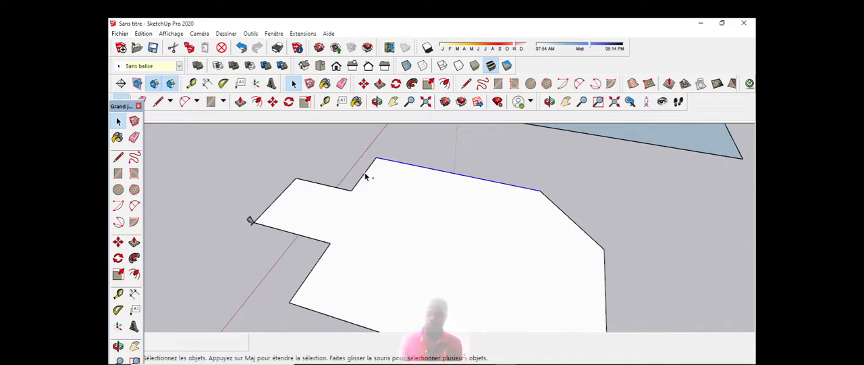
pyautogui.keyDown('ctrl'); pyautogui.click(559, 212); pyautogui.keyUp('ctrl')
pyautogui.scroll(-1, 529, 194)
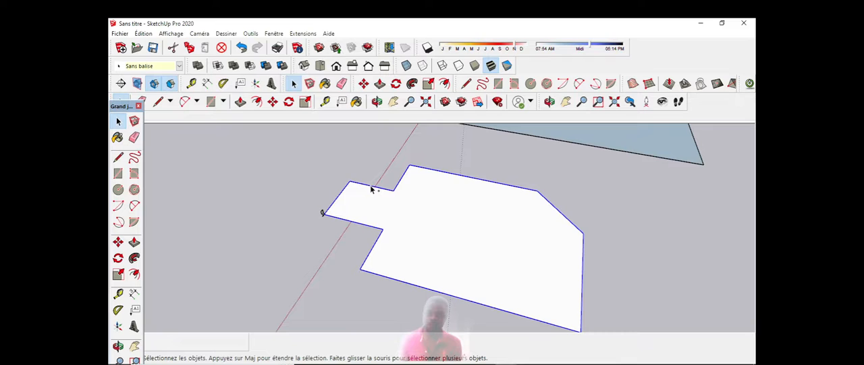
pyautogui.scroll(-5, 371, 189)
pyautogui.scroll(3, 352, 189)
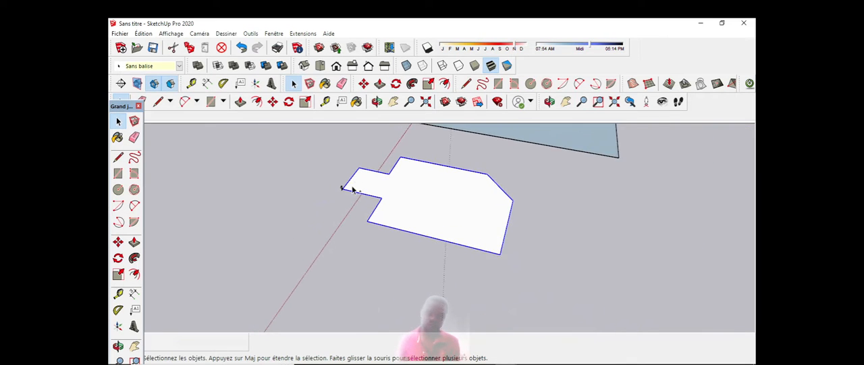
# Step: Sweep the curved profile along the selected perimeter edges with Follow Me to form a continuous moulding
pyautogui.scroll(5, 351, 190)
pyautogui.scroll(-2, 338, 185)
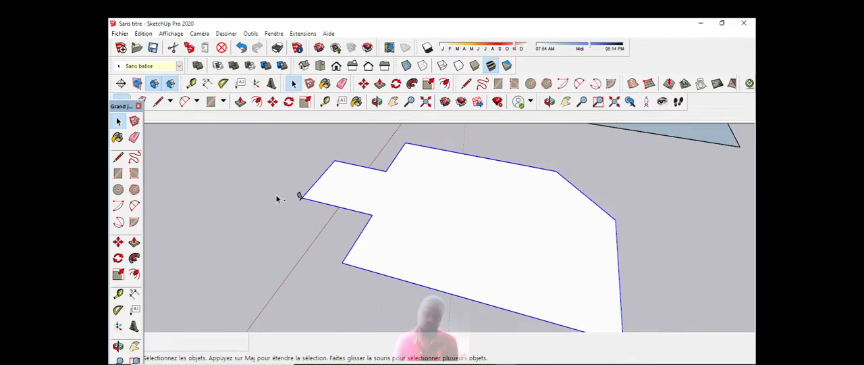
pyautogui.scroll(3, 276, 199)
pyautogui.scroll(-3, 276, 197)
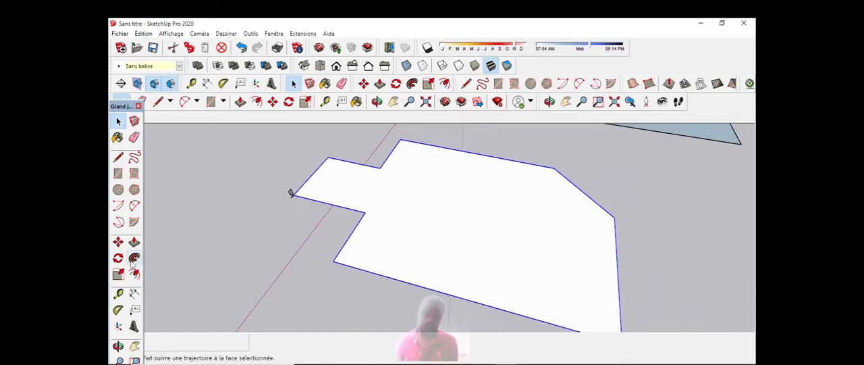
pyautogui.click(134, 257)
pyautogui.scroll(2, 318, 198)
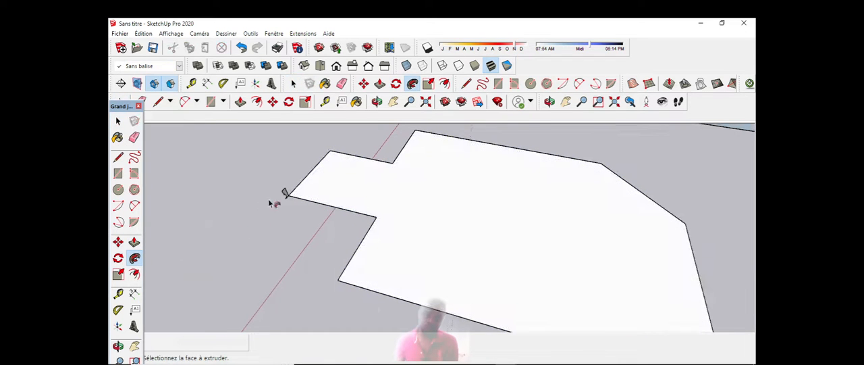
pyautogui.click(288, 196)
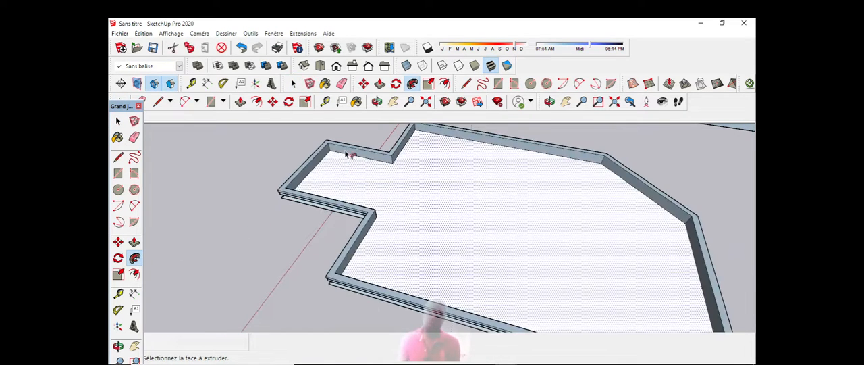
# Step: Delete the flat face enclosed by the swept moulding, leaving only the moulded ring
pyautogui.press('o')
pyautogui.moveTo(359, 164); pyautogui.dragTo(570, 196)
pyautogui.moveTo(287, 243); pyautogui.dragTo(560, 193)
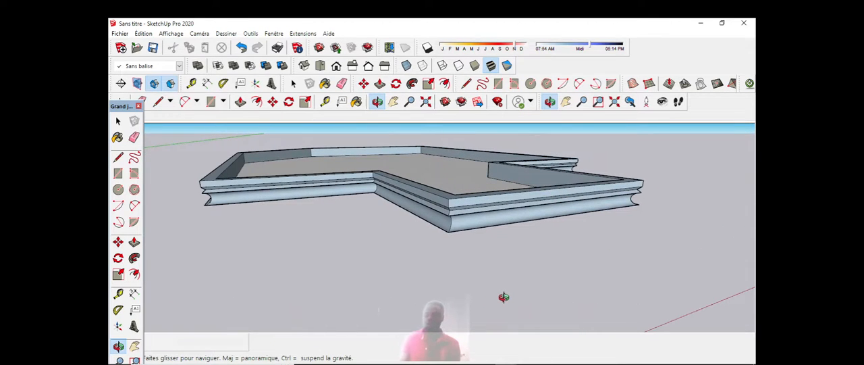
pyautogui.moveTo(486, 293); pyautogui.dragTo(453, 252)
pyautogui.scroll(4, 502, 223)
pyautogui.scroll(-5, 502, 224)
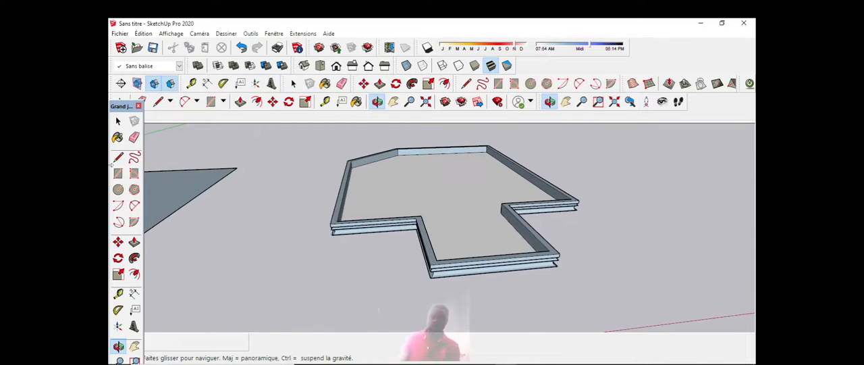
pyautogui.click(118, 121)
pyautogui.click(469, 195)
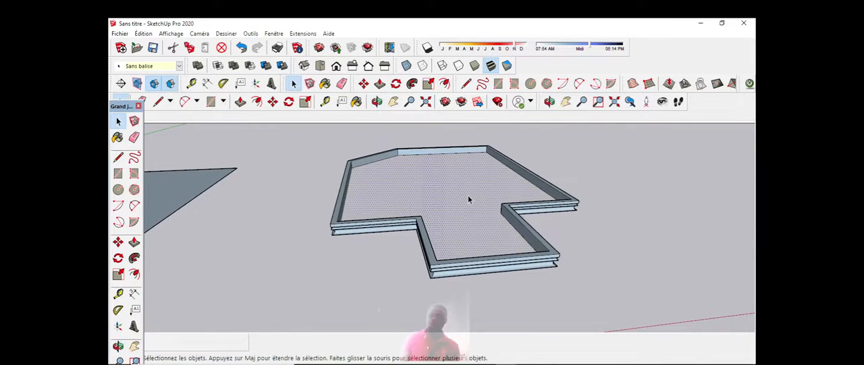
pyautogui.press('Delete')
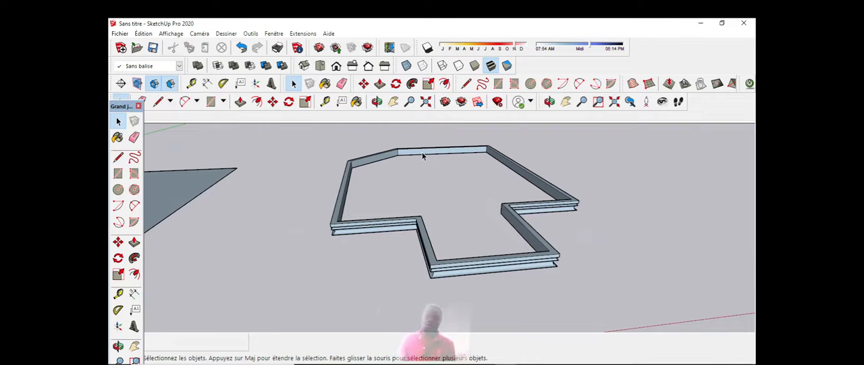
# Step: Examine the swept moulding ring and its front profile from a lower viewing angle
pyautogui.click(378, 101)
pyautogui.moveTo(420, 180); pyautogui.dragTo(485, 234)
pyautogui.scroll(5, 496, 253)
pyautogui.moveTo(401, 218); pyautogui.dragTo(481, 219)
pyautogui.scroll(-2, 480, 220)
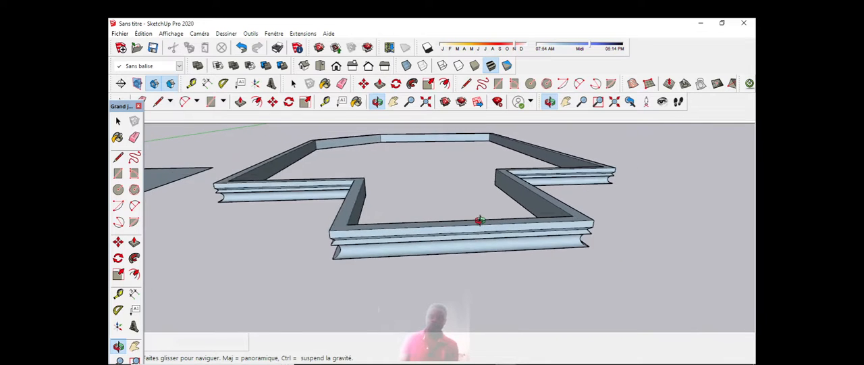
pyautogui.scroll(2, 469, 223)
pyautogui.scroll(-5, 437, 189)
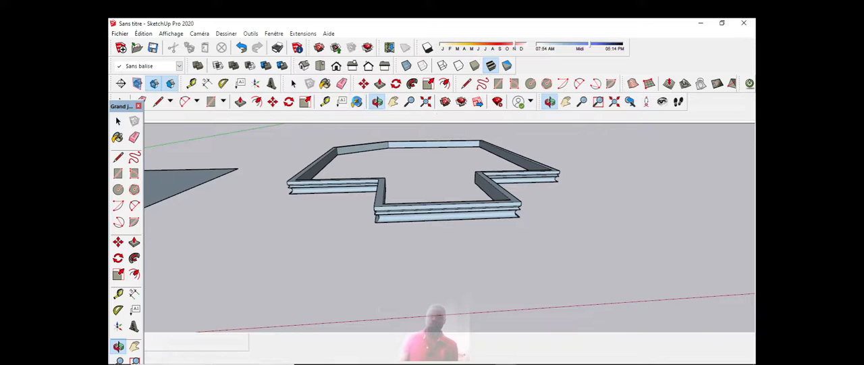
# Step: Display the Couleurs material collection and place the palette clear of the moulding
pyautogui.click(357, 101)
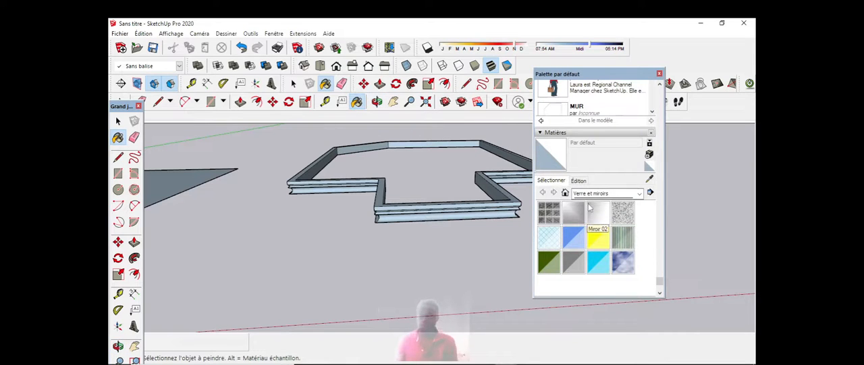
pyautogui.click(639, 194)
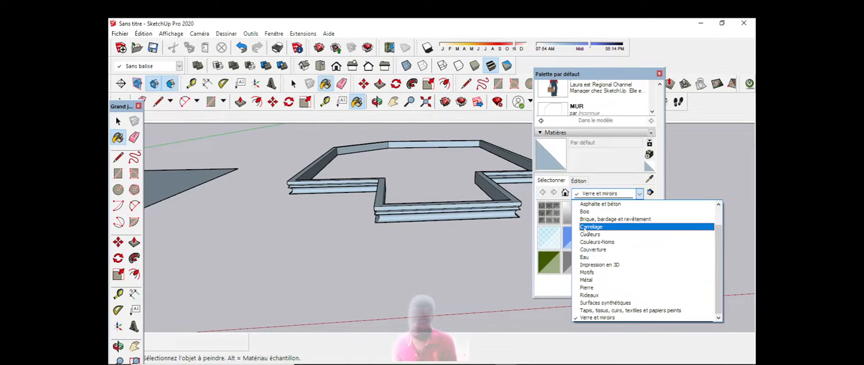
pyautogui.click(593, 233)
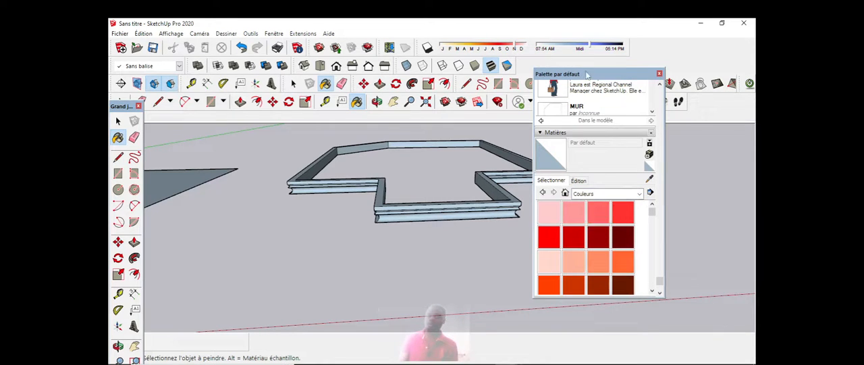
pyautogui.moveTo(648, 78); pyautogui.dragTo(711, 82)
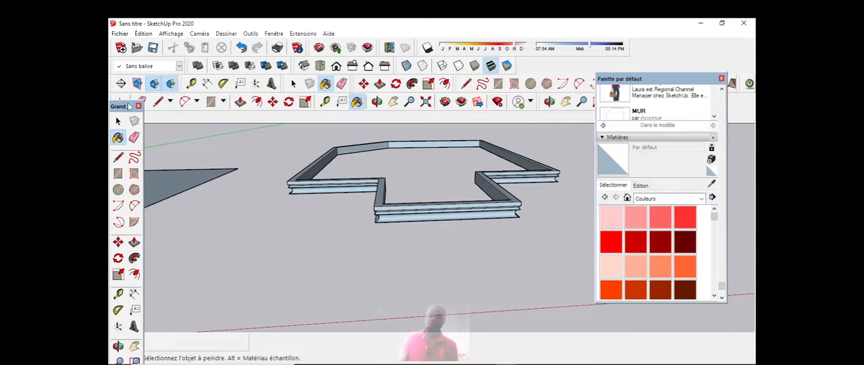
# Step: Select all connected geometry of the moulding ring and make it a group
pyautogui.click(117, 121)
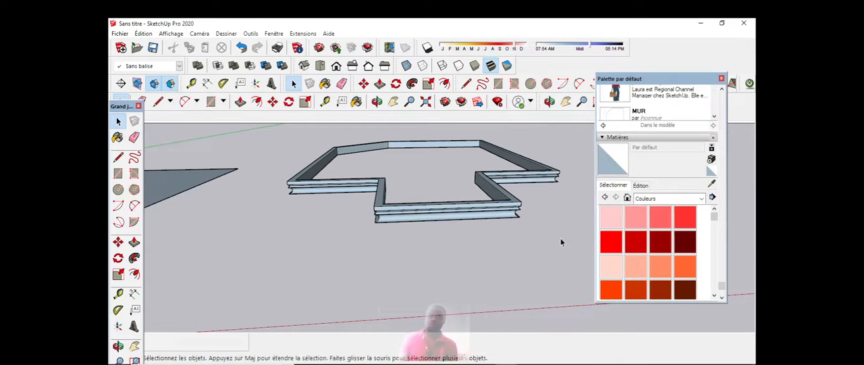
pyautogui.tripleClick(432, 205)
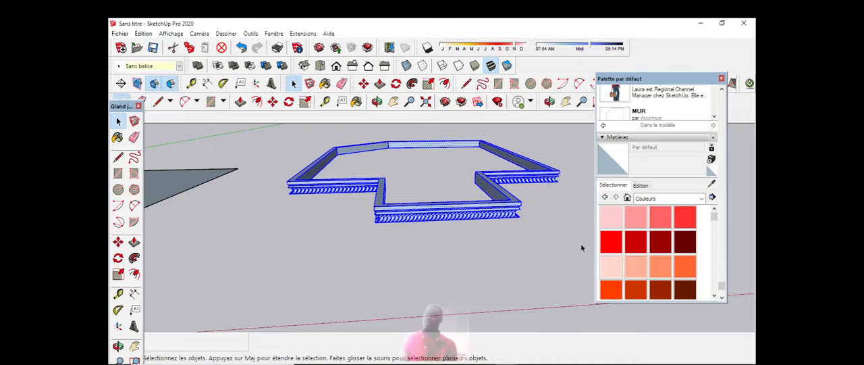
pyautogui.scroll(-5, 622, 228)
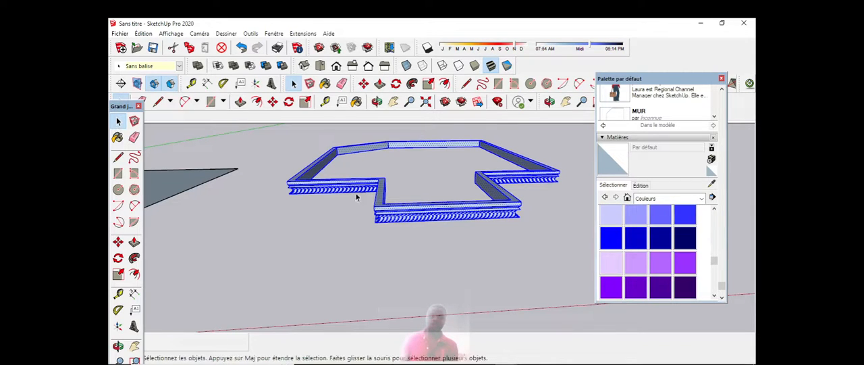
pyautogui.rightClick(389, 221)
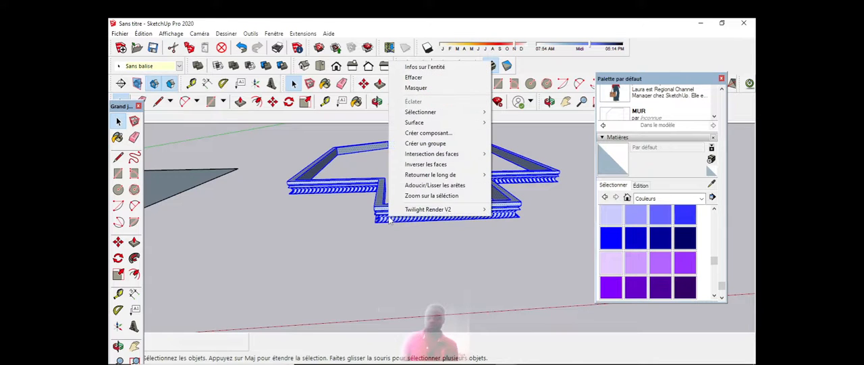
pyautogui.click(420, 144)
# Step: Paint the moulding group with the pale pink Couleur A01 from the Couleurs collection
pyautogui.scroll(-2, 623, 247)
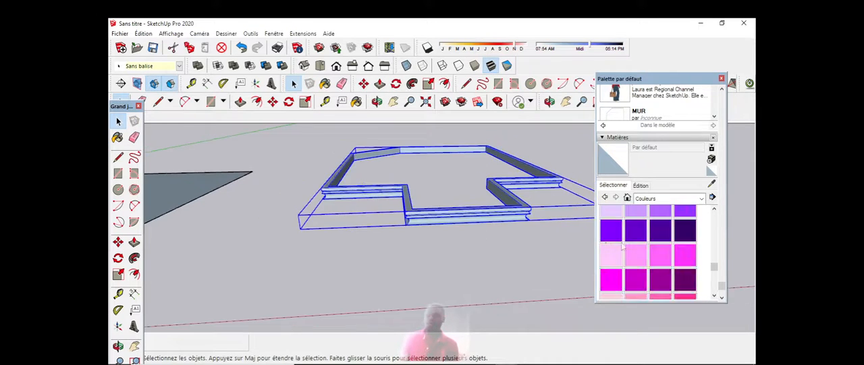
pyautogui.scroll(5, 634, 243)
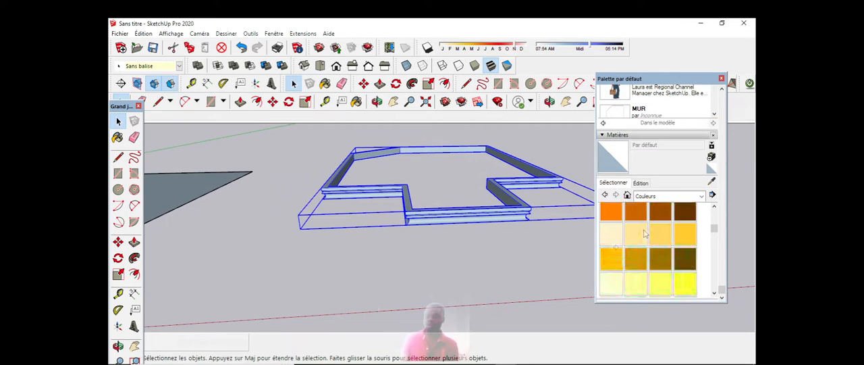
pyautogui.scroll(3, 645, 233)
pyautogui.scroll(-4, 646, 233)
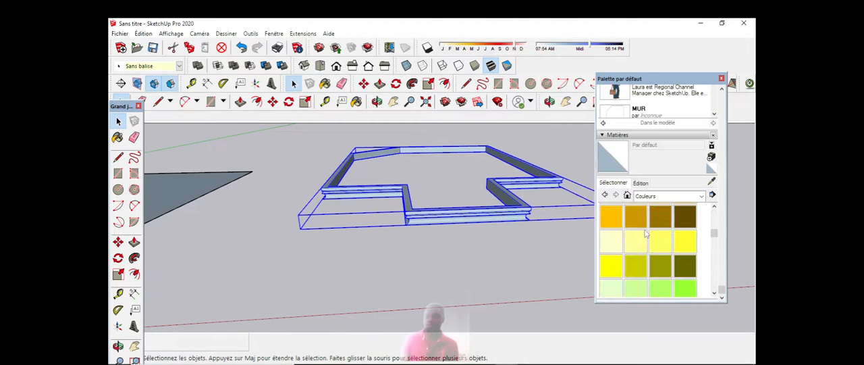
pyautogui.scroll(3, 646, 233)
pyautogui.scroll(1, 645, 233)
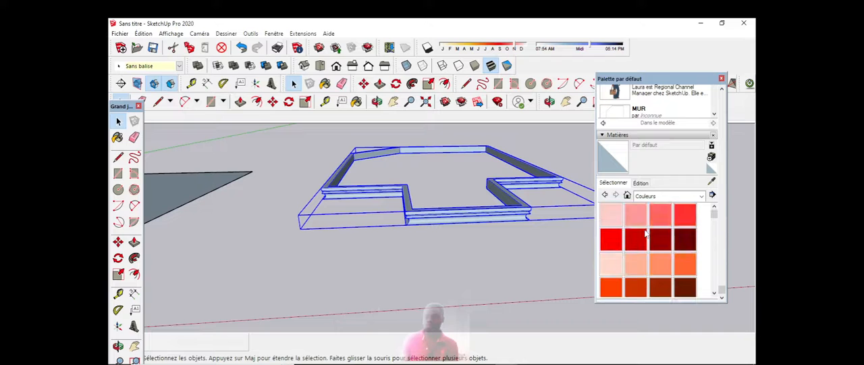
pyautogui.click(611, 216)
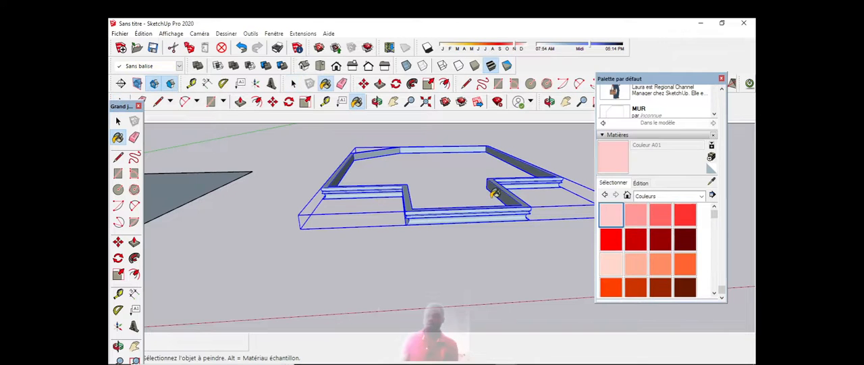
pyautogui.click(451, 206)
# Step: Examine the painted moulding up close and from several sides, including its corners and inner faces
pyautogui.scroll(5, 451, 206)
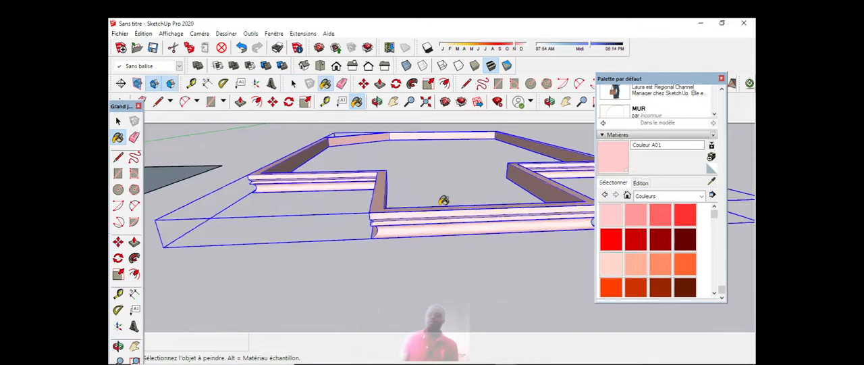
pyautogui.scroll(2, 537, 187)
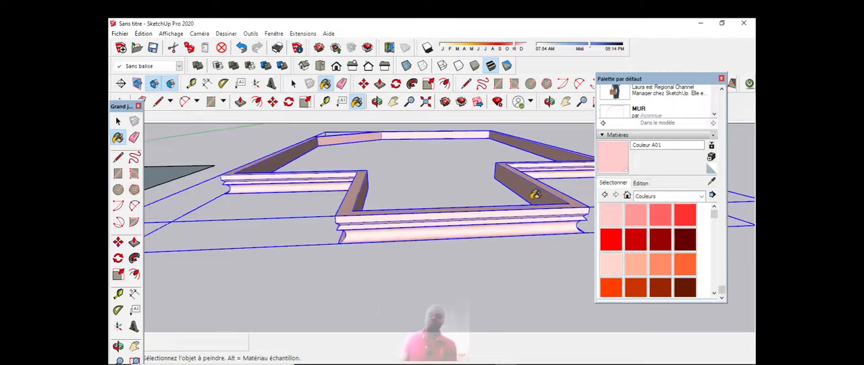
pyautogui.click(379, 103)
pyautogui.scroll(-7, 374, 212)
pyautogui.moveTo(488, 194); pyautogui.dragTo(425, 197)
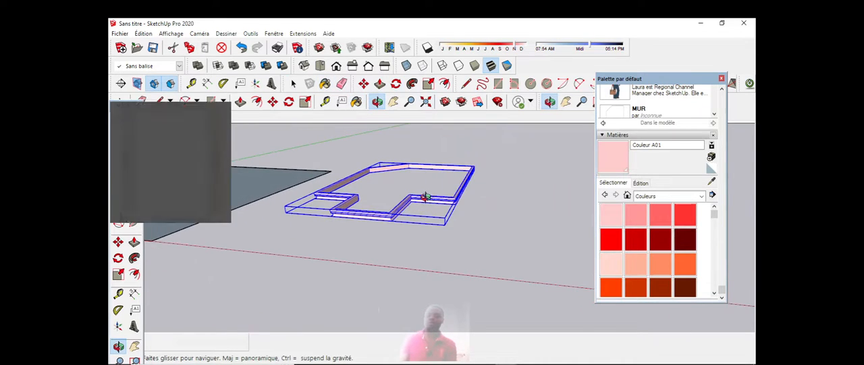
pyautogui.scroll(4, 401, 183)
pyautogui.scroll(2, 403, 196)
pyautogui.scroll(-4, 403, 216)
pyautogui.scroll(5, 381, 257)
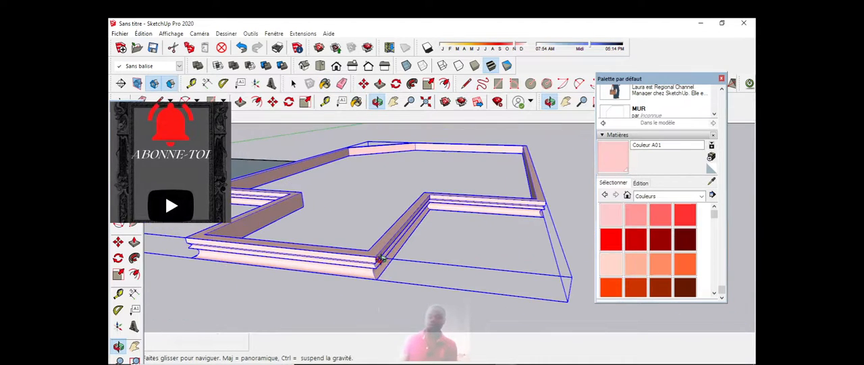
pyautogui.scroll(-3, 380, 254)
pyautogui.scroll(-2, 420, 195)
pyautogui.scroll(-2, 347, 273)
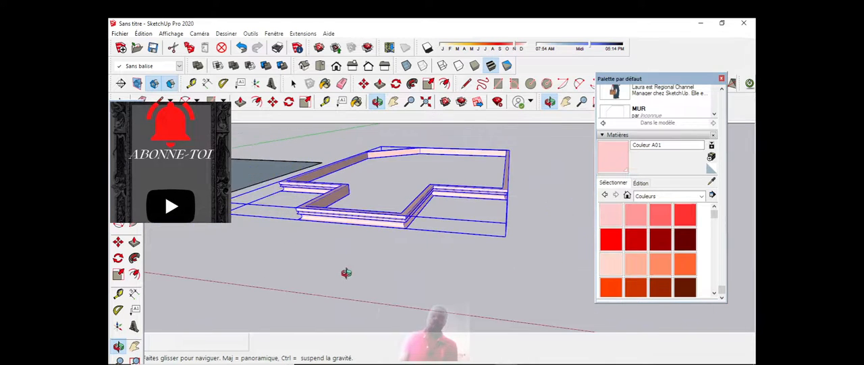
pyautogui.scroll(4, 347, 252)
pyautogui.scroll(-3, 351, 243)
pyautogui.moveTo(358, 233); pyautogui.dragTo(369, 222)
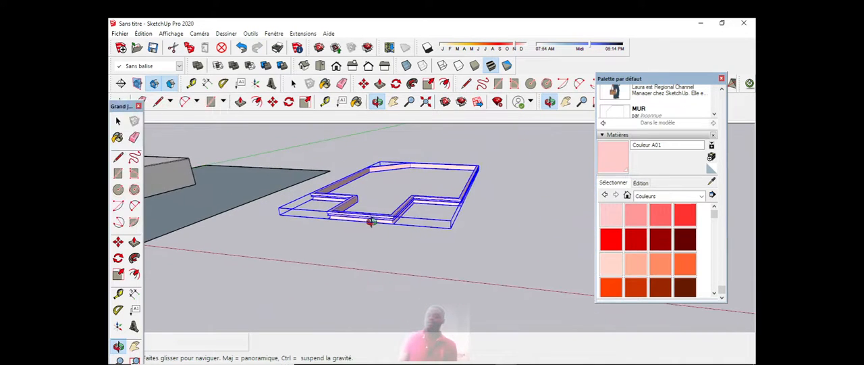
pyautogui.scroll(2, 349, 215)
pyautogui.scroll(-2, 348, 215)
pyautogui.scroll(6, 374, 199)
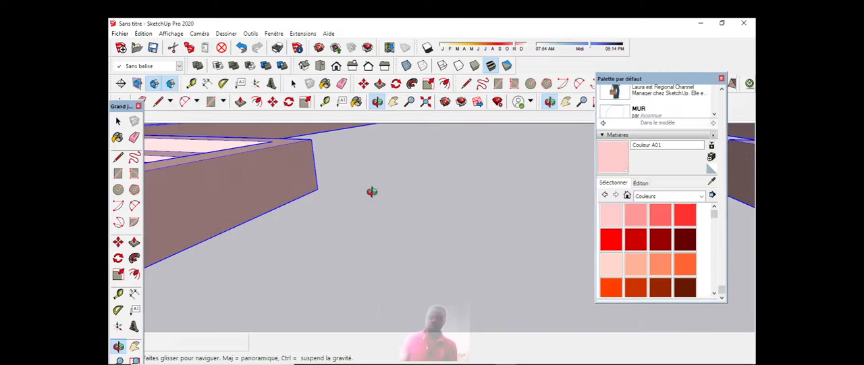
pyautogui.scroll(-6, 372, 191)
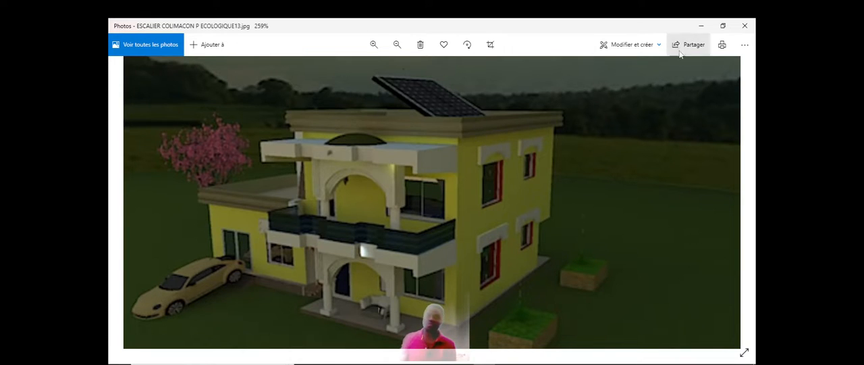
# Step: Put away the reference photo of the finished house, switch back to SketchUp and close the materials palette
pyautogui.click(702, 26)
pyautogui.scroll(3, 426, 249)
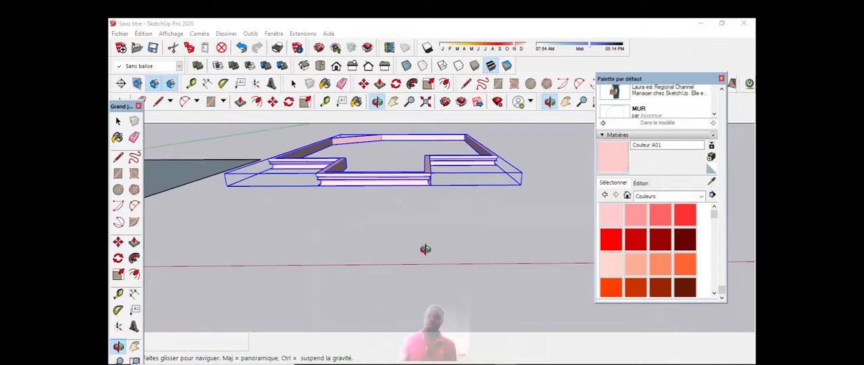
pyautogui.scroll(-3, 391, 238)
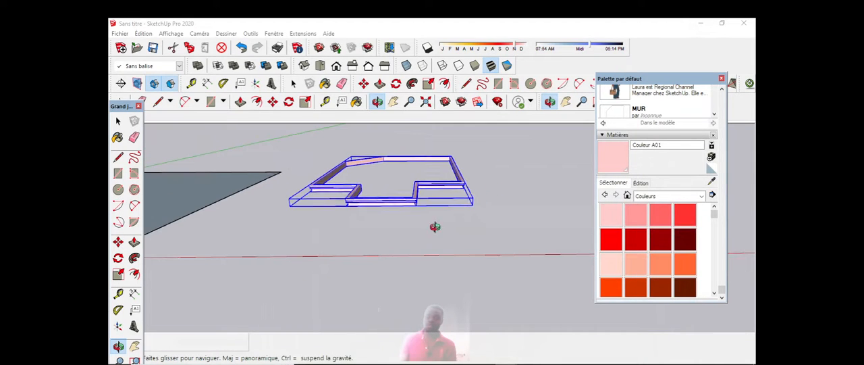
pyautogui.click(721, 79)
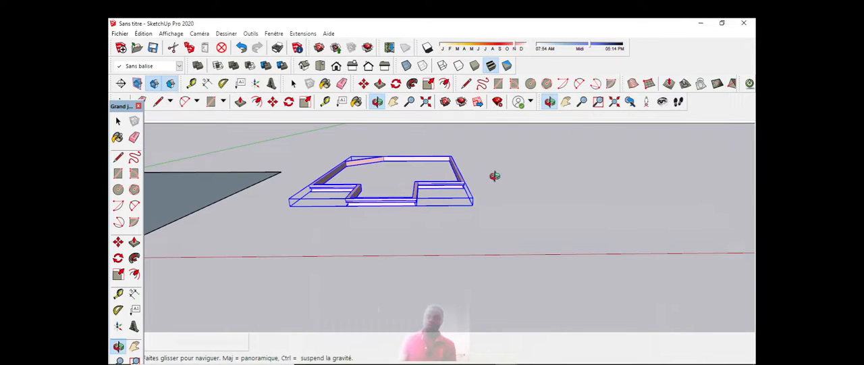
# Step: Undo the moulding's painting and its grouping
pyautogui.click(241, 48)
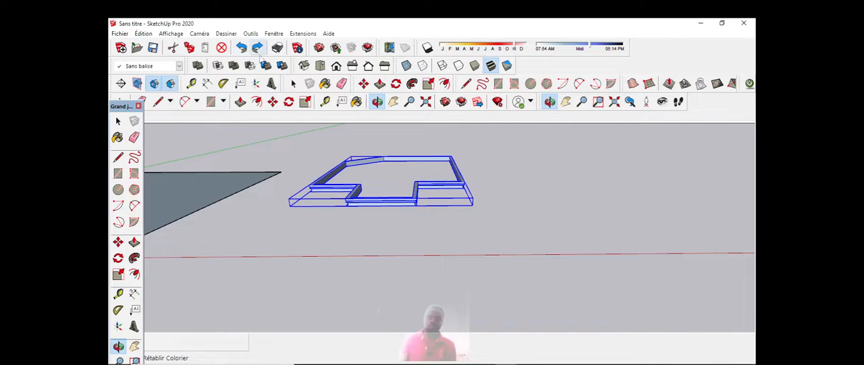
pyautogui.click(241, 47)
pyautogui.moveTo(367, 199); pyautogui.dragTo(276, 171)
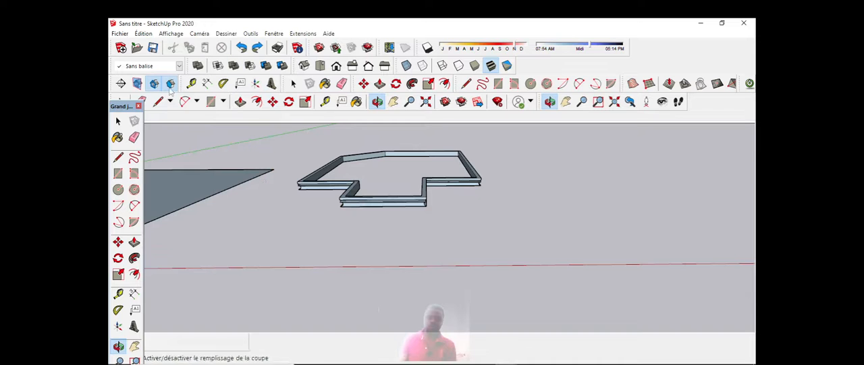
# Step: Examine the long edges along the front section of the moulding up close
pyautogui.click(116, 120)
pyautogui.click(373, 201)
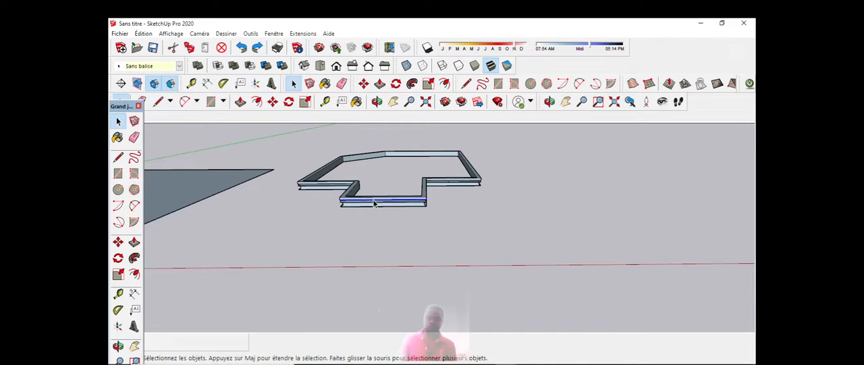
pyautogui.scroll(1, 378, 208)
pyautogui.scroll(6, 378, 208)
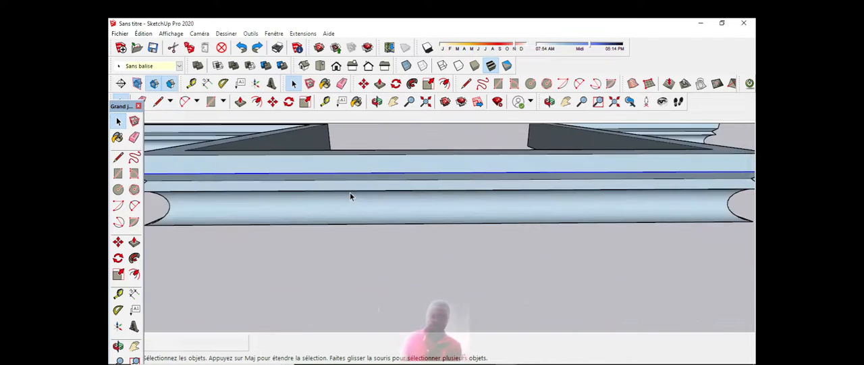
pyautogui.scroll(2, 355, 195)
pyautogui.scroll(-4, 368, 192)
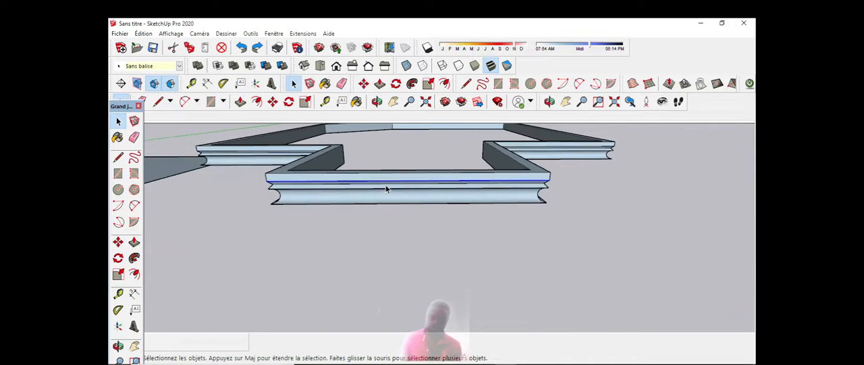
pyautogui.scroll(3, 341, 167)
pyautogui.scroll(-2, 345, 167)
pyautogui.scroll(3, 356, 166)
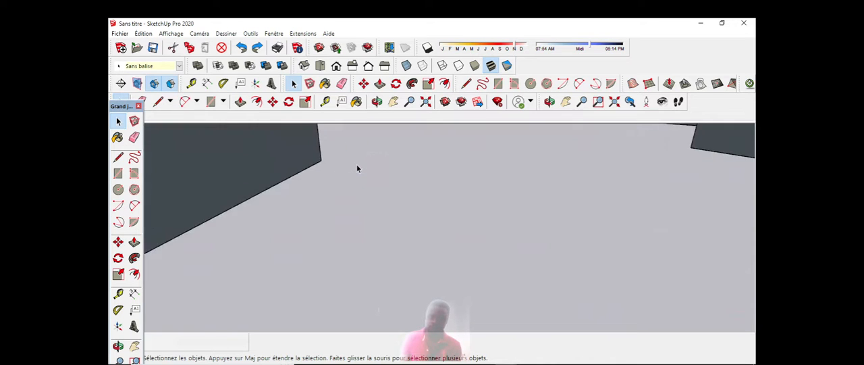
pyautogui.scroll(-4, 356, 167)
pyautogui.scroll(1, 358, 169)
pyautogui.scroll(-1, 360, 170)
pyautogui.scroll(2, 360, 171)
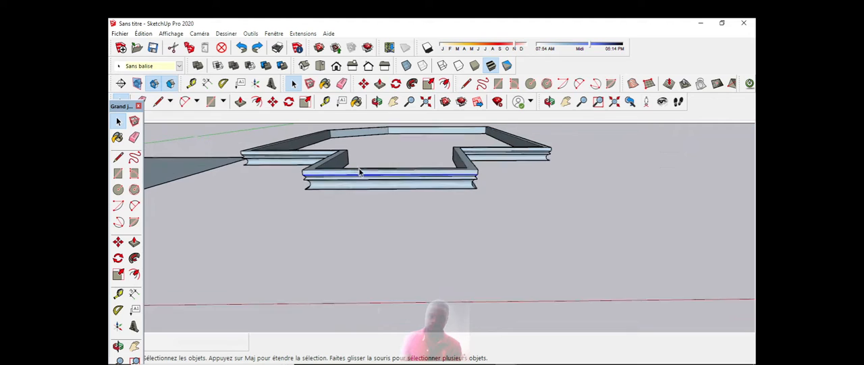
pyautogui.scroll(1, 377, 185)
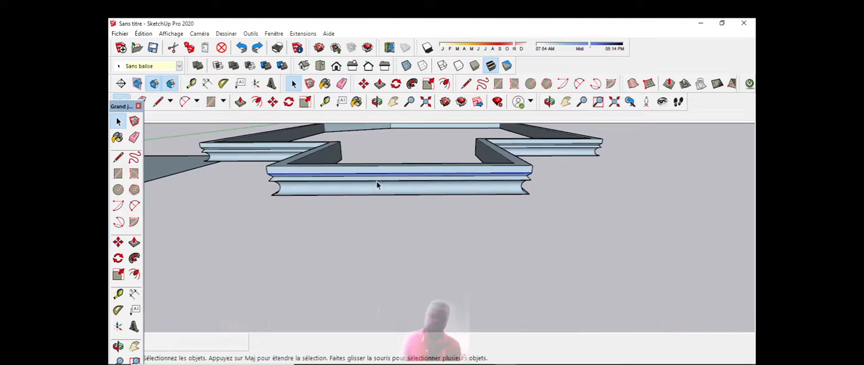
pyautogui.scroll(2, 377, 185)
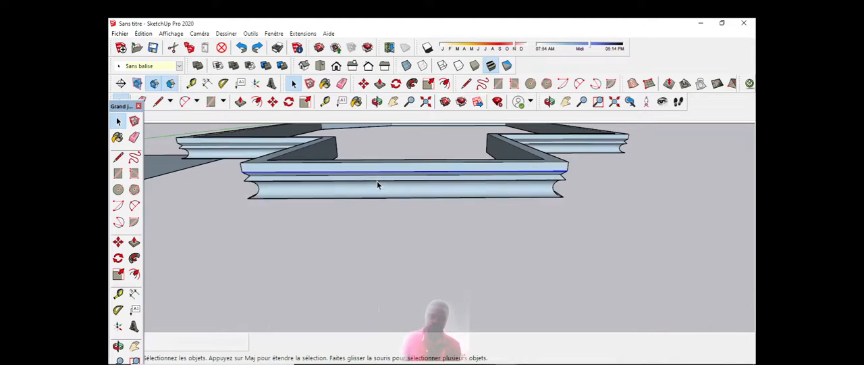
pyautogui.rightClick(433, 201)
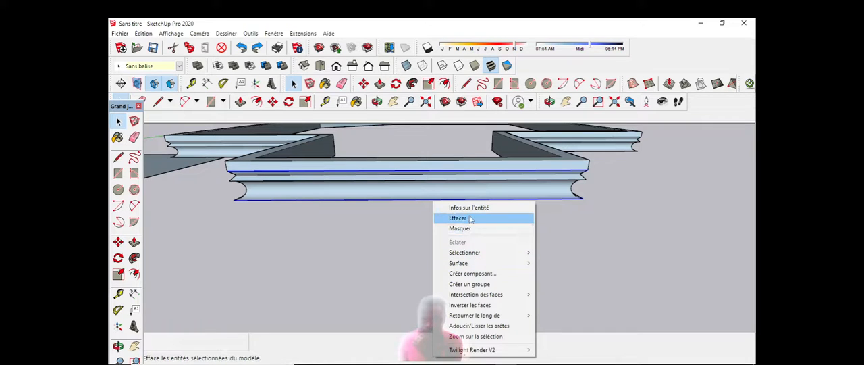
pyautogui.moveTo(473, 251)
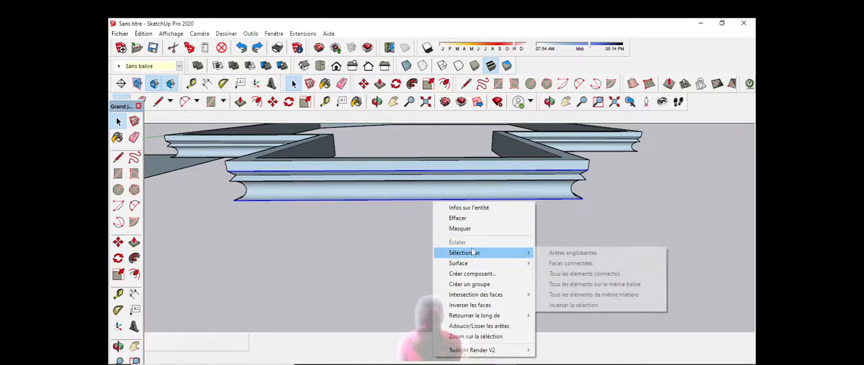
pyautogui.click(413, 261)
# Step: Hide the lower edge along the front section of the moulding
pyautogui.scroll(3, 444, 216)
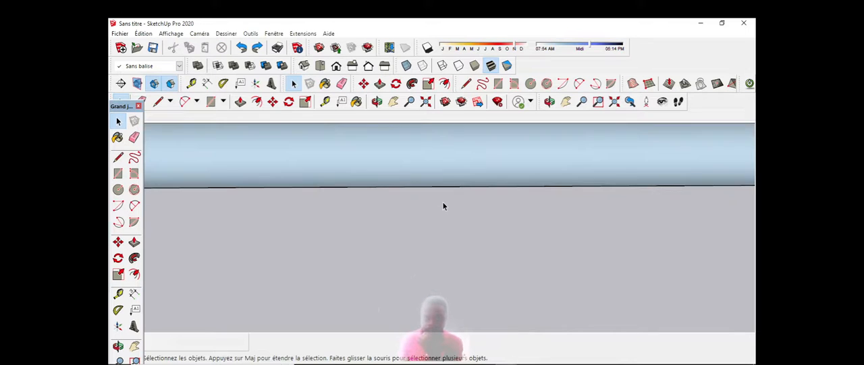
pyautogui.scroll(-3, 446, 203)
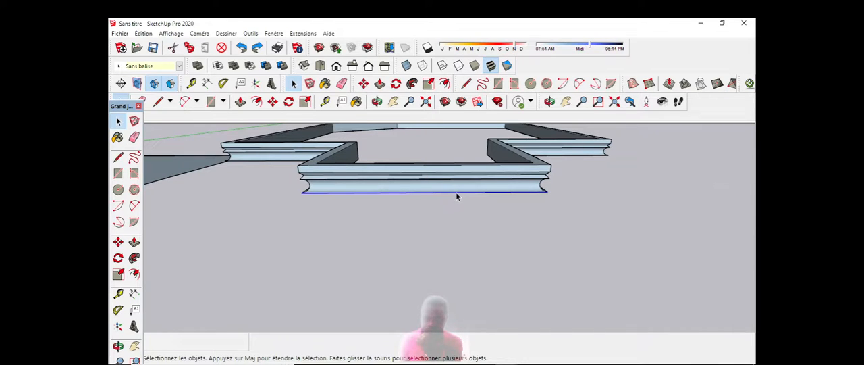
pyautogui.rightClick(457, 196)
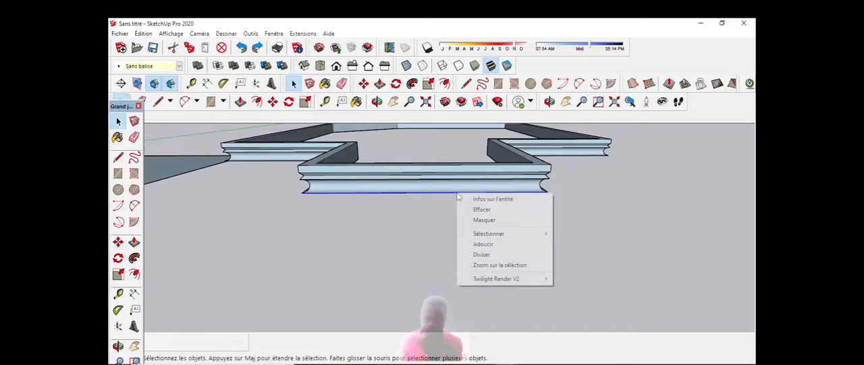
pyautogui.click(485, 220)
pyautogui.scroll(4, 444, 194)
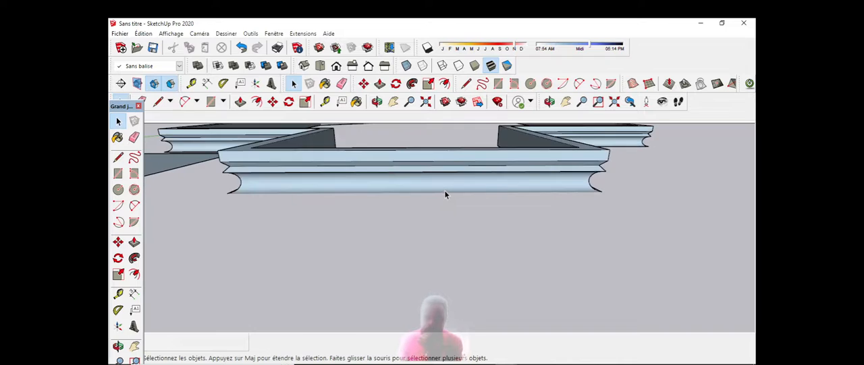
pyautogui.scroll(-3, 446, 193)
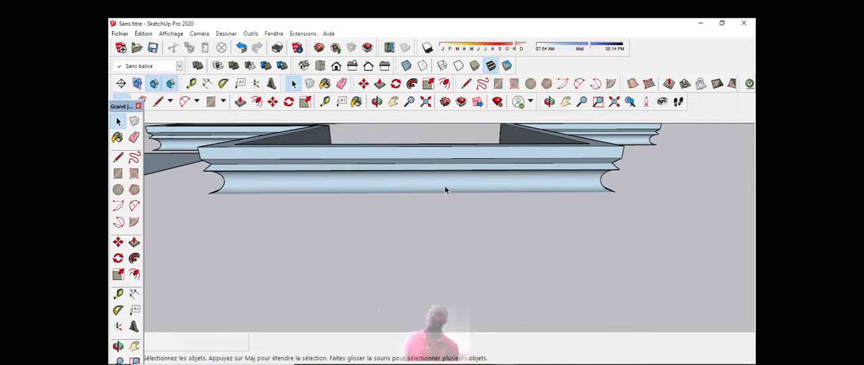
pyautogui.scroll(-2, 450, 188)
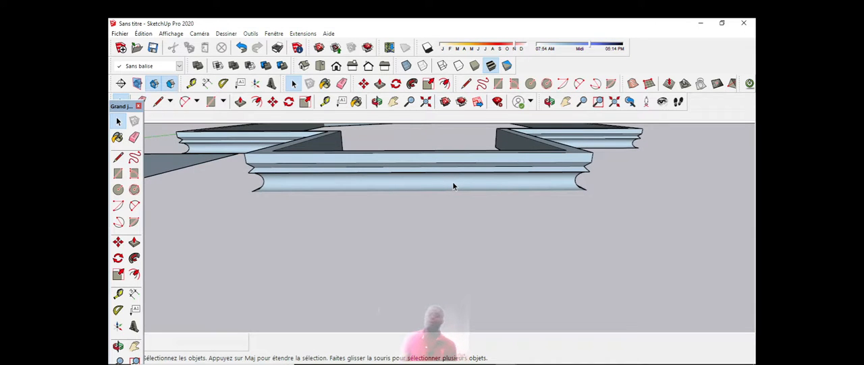
pyautogui.scroll(-1, 453, 186)
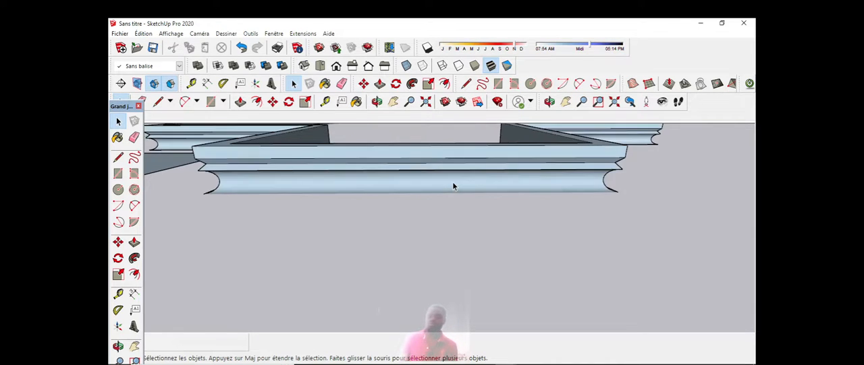
pyautogui.scroll(-5, 453, 190)
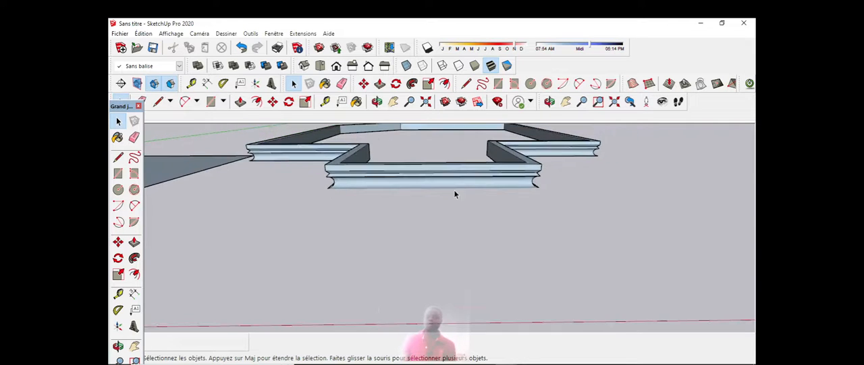
# Step: View the moulding from several sides and undo the hiding of its lower front edge
pyautogui.click(377, 102)
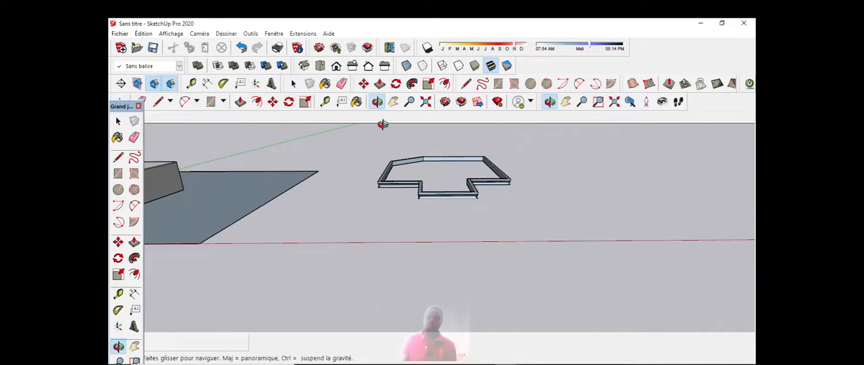
pyautogui.moveTo(382, 123); pyautogui.dragTo(382, 172)
pyautogui.scroll(5, 382, 172)
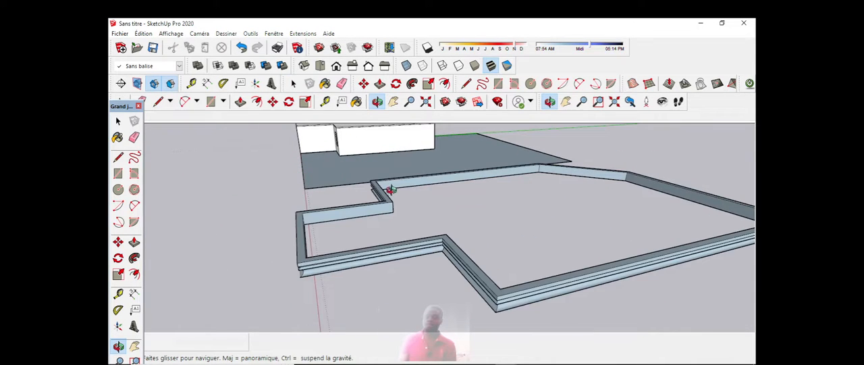
pyautogui.scroll(-3, 380, 187)
pyautogui.scroll(4, 357, 198)
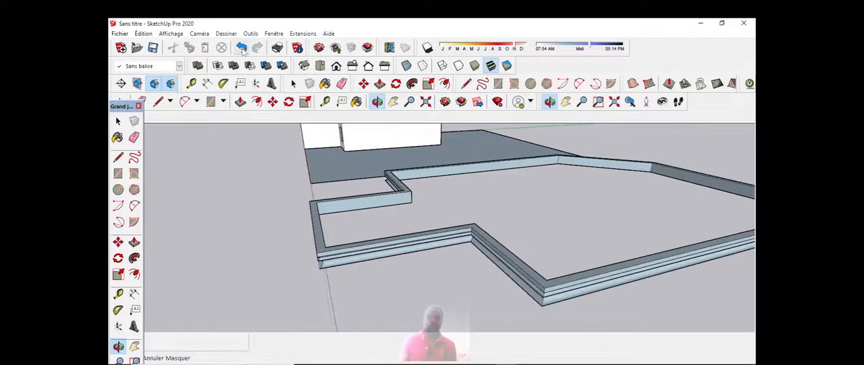
pyautogui.moveTo(405, 187); pyautogui.dragTo(505, 227)
pyautogui.scroll(-5, 408, 212)
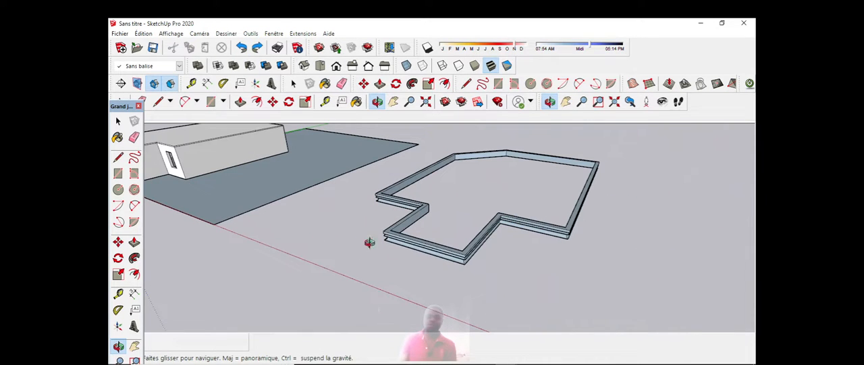
# Step: Open the materials palette and group all the connected geometry of the moulding
pyautogui.click(356, 101)
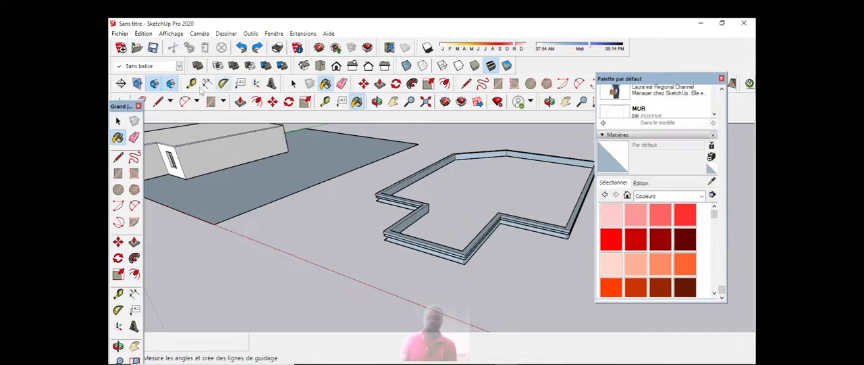
pyautogui.press('space')
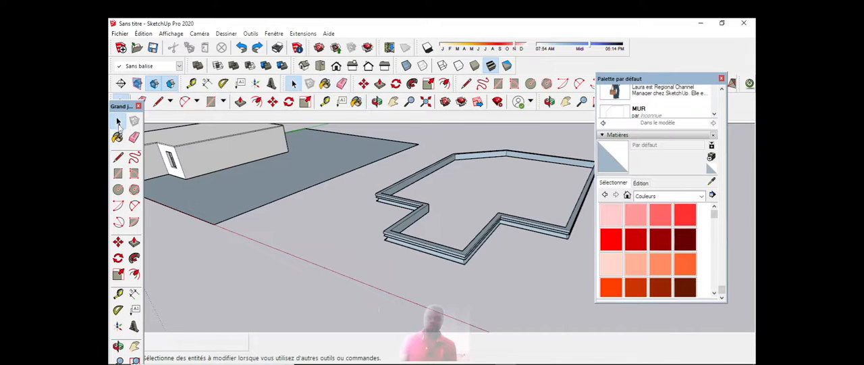
pyautogui.tripleClick(431, 246)
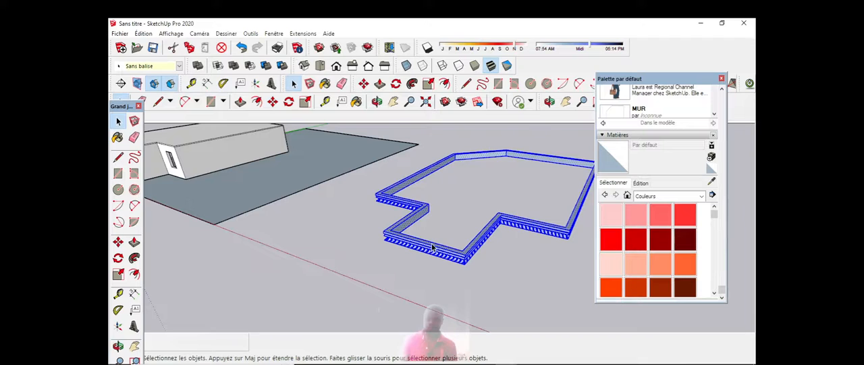
pyautogui.rightClick(432, 247)
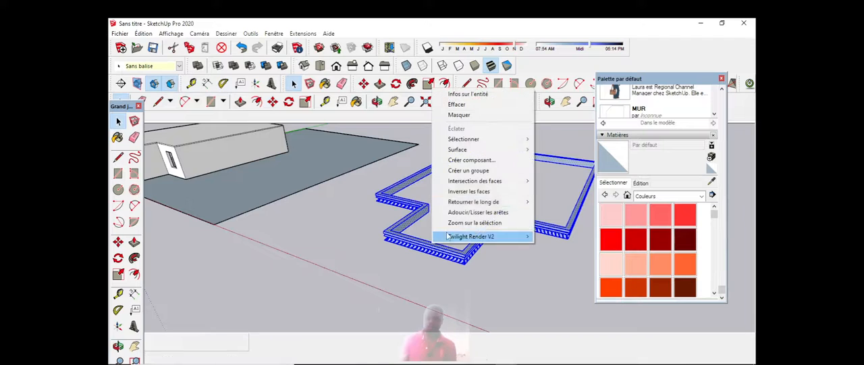
pyautogui.click(478, 175)
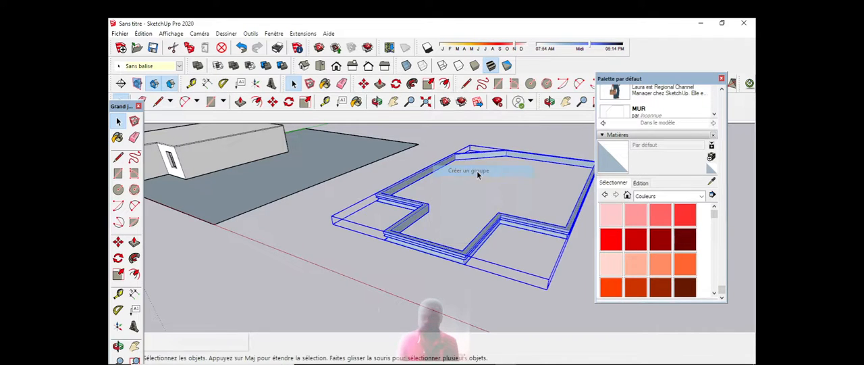
# Step: Paint the moulding group with the red Couleur A05 from the Couleurs collection and deselect it
pyautogui.click(615, 236)
pyautogui.click(475, 247)
pyautogui.scroll(5, 449, 223)
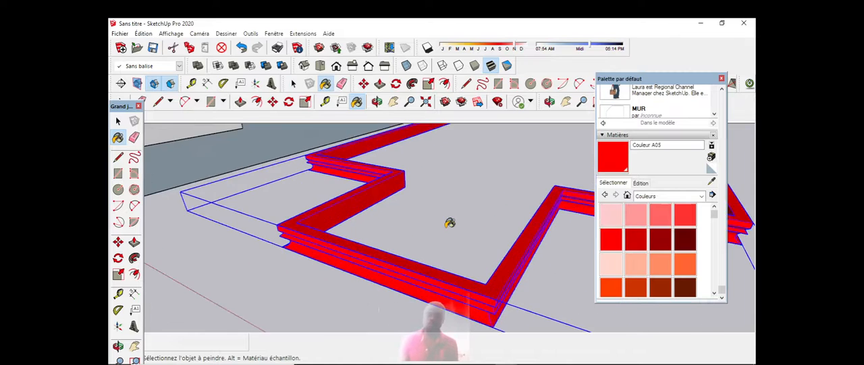
pyautogui.scroll(-4, 432, 223)
pyautogui.click(118, 121)
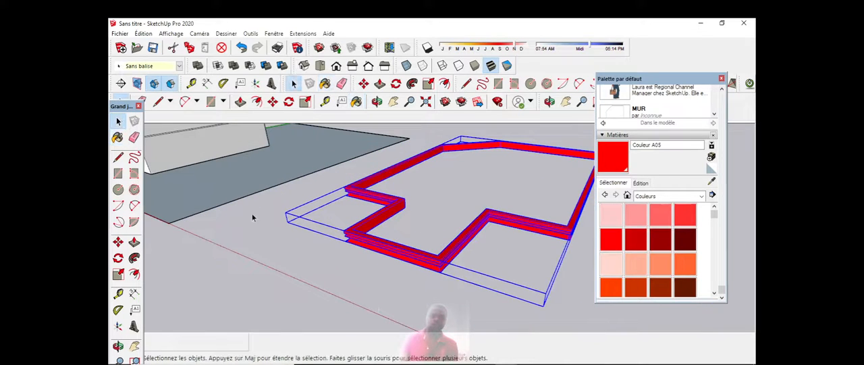
pyautogui.click(310, 260)
pyautogui.moveTo(310, 260); pyautogui.dragTo(371, 262, button='middle')
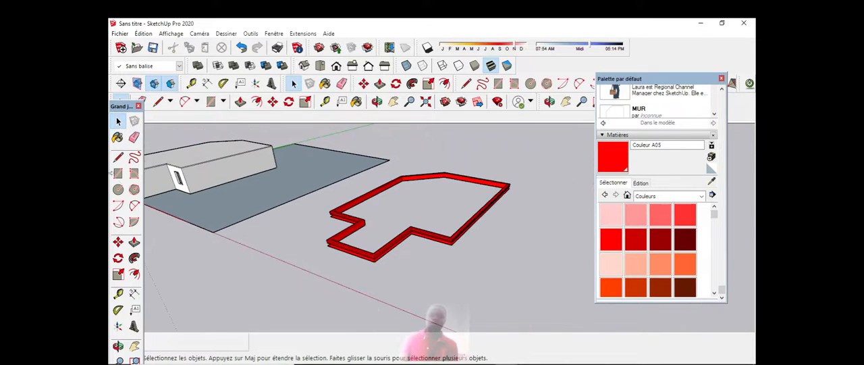
pyautogui.moveTo(476, 230); pyautogui.dragTo(527, 270, button='middle')
pyautogui.click(378, 223)
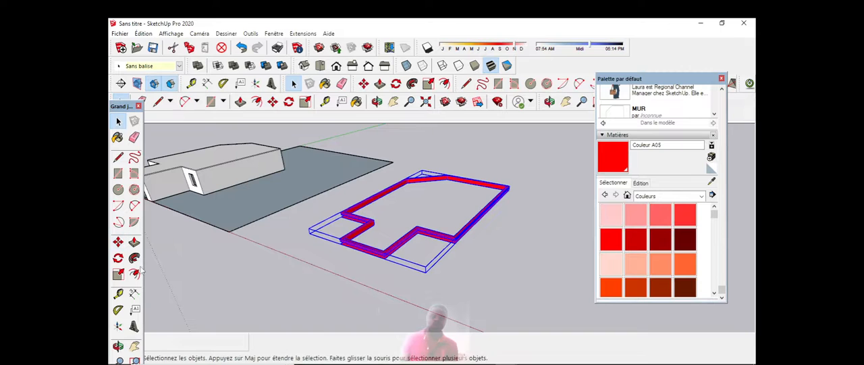
pyautogui.click(118, 242)
pyautogui.scroll(3, 440, 206)
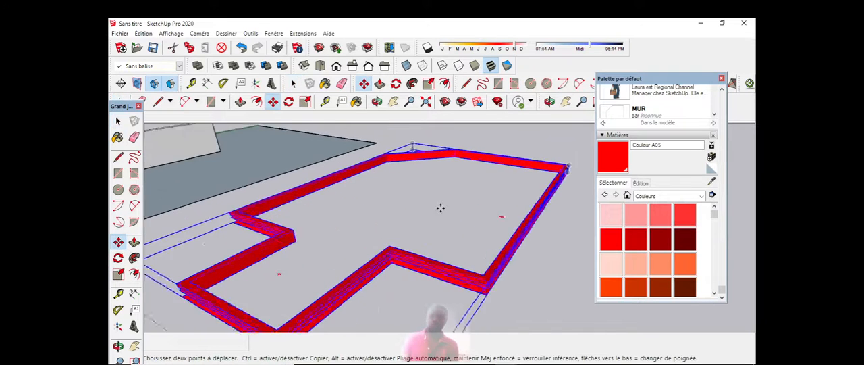
pyautogui.scroll(-2, 512, 175)
pyautogui.scroll(2, 512, 175)
pyautogui.scroll(-3, 513, 175)
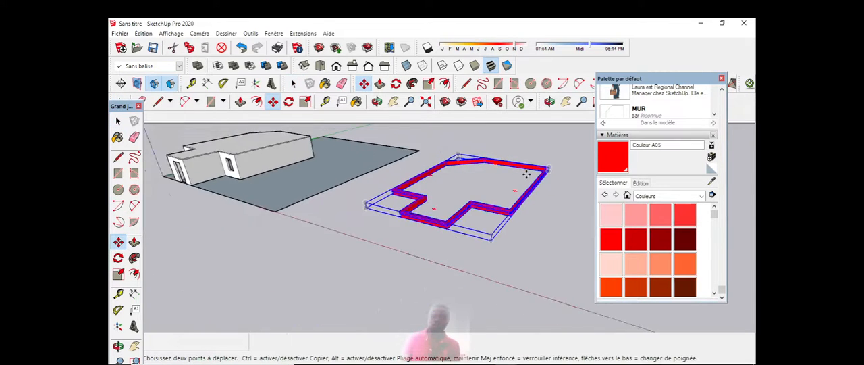
pyautogui.scroll(5, 432, 148)
# Step: Move the red moulding group by its lower inner back corner onto the matching top corner of the building's walls
pyautogui.click(377, 101)
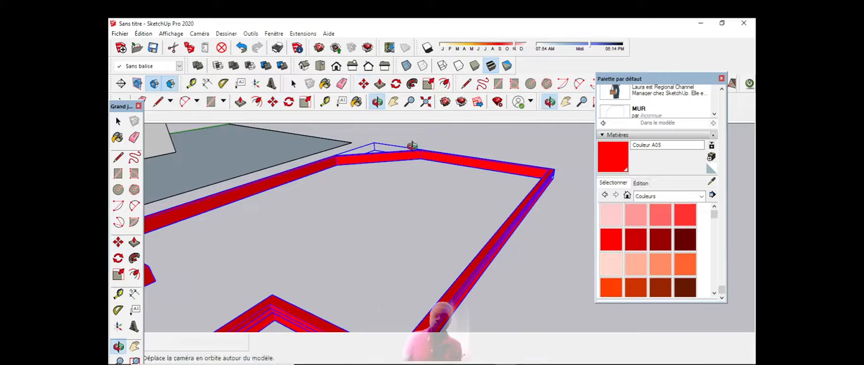
pyautogui.moveTo(411, 144); pyautogui.dragTo(433, 184)
pyautogui.scroll(-2, 445, 177)
pyautogui.scroll(3, 465, 168)
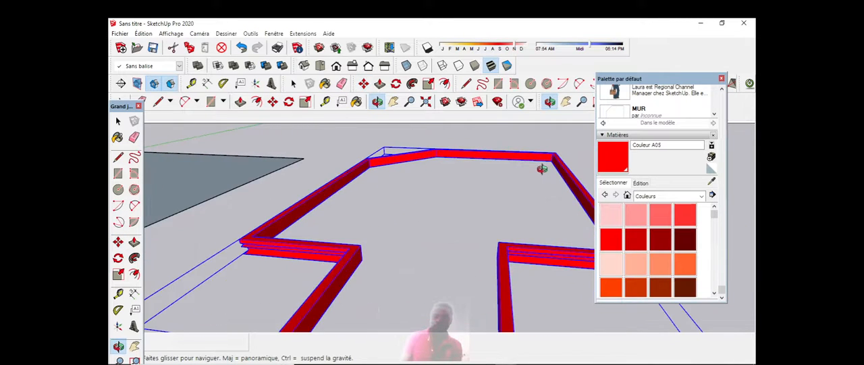
pyautogui.scroll(2, 542, 167)
pyautogui.click(119, 157)
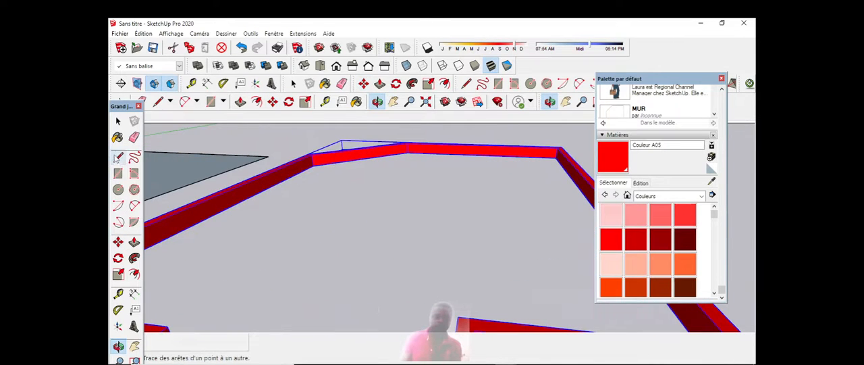
pyautogui.click(117, 245)
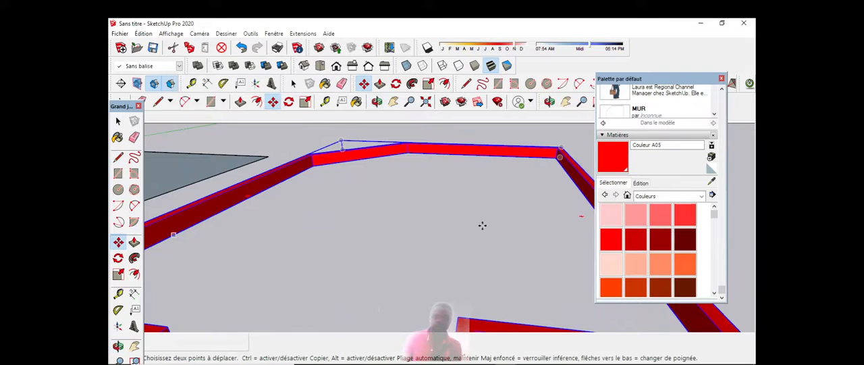
pyautogui.scroll(2, 555, 185)
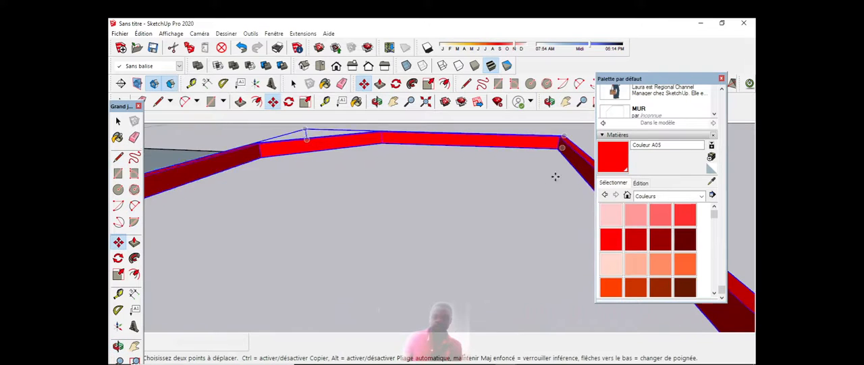
pyautogui.click(559, 143)
pyautogui.scroll(-4, 559, 143)
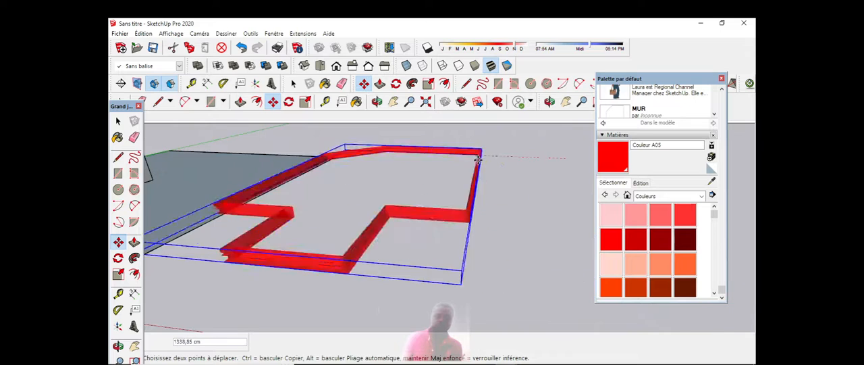
pyautogui.scroll(-3, 463, 169)
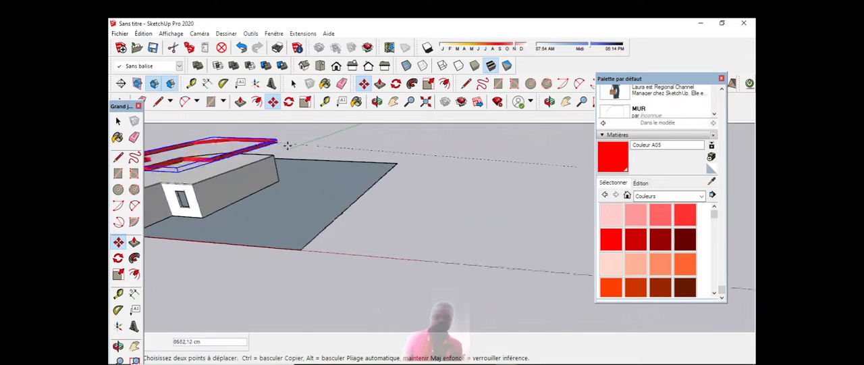
pyautogui.scroll(4, 289, 150)
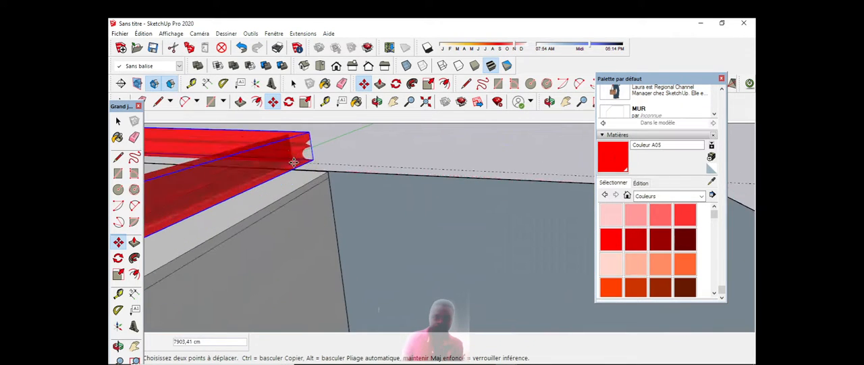
pyautogui.scroll(2, 311, 169)
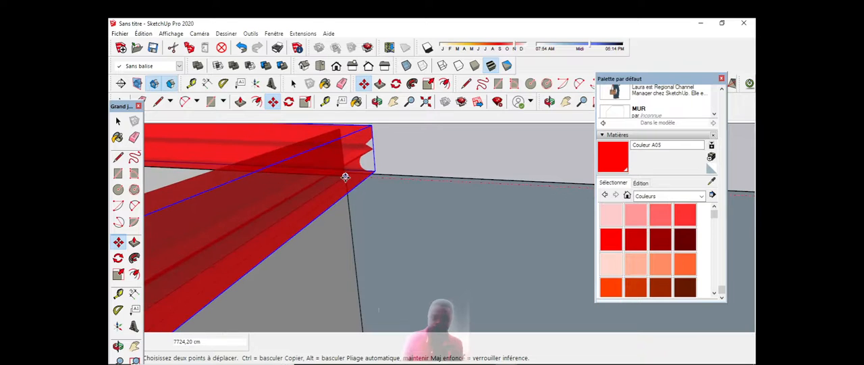
pyautogui.click(347, 177)
# Step: Bring the front of the whole building into view and deselect the moulding group
pyautogui.click(377, 101)
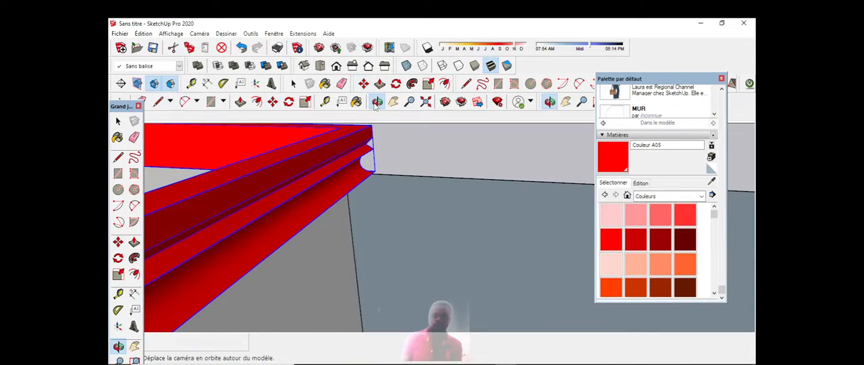
pyautogui.scroll(-10, 452, 183)
pyautogui.moveTo(420, 194); pyautogui.dragTo(224, 142)
pyautogui.click(119, 120)
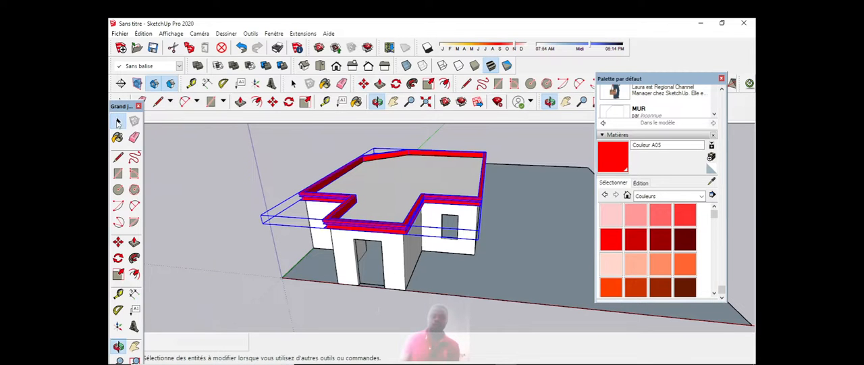
pyautogui.click(227, 174)
pyautogui.scroll(3, 410, 239)
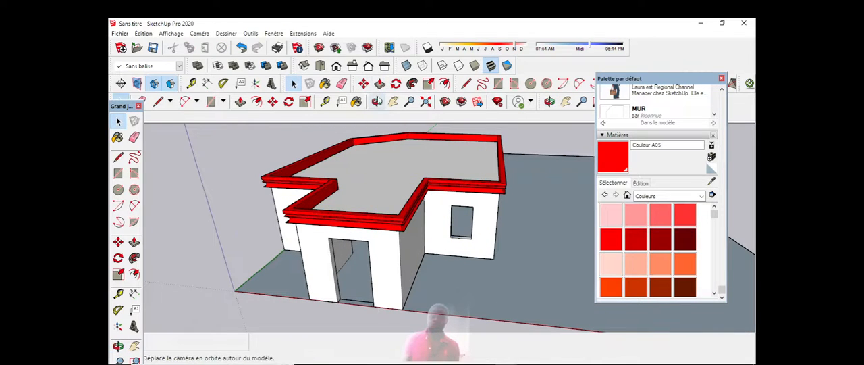
# Step: Examine how the red moulding sits on the walls from the front and along the window side at eye level
pyautogui.click(378, 102)
pyautogui.scroll(-3, 380, 168)
pyautogui.moveTo(379, 220); pyautogui.dragTo(409, 178)
pyautogui.scroll(2, 356, 199)
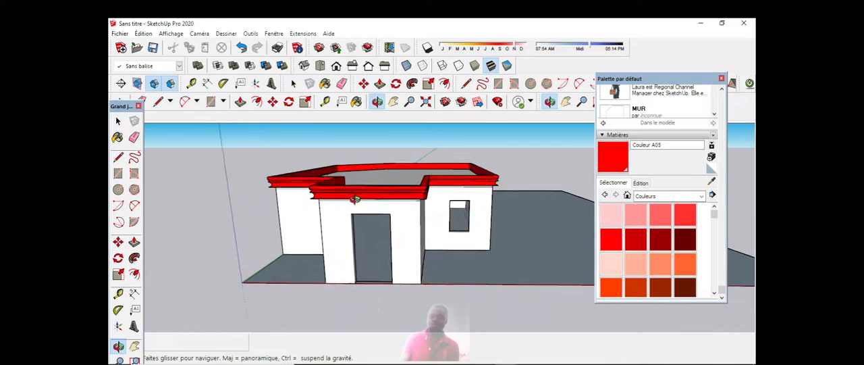
pyautogui.scroll(2, 355, 199)
pyautogui.moveTo(411, 201); pyautogui.dragTo(232, 203)
pyautogui.scroll(3, 464, 189)
pyautogui.scroll(-2, 332, 183)
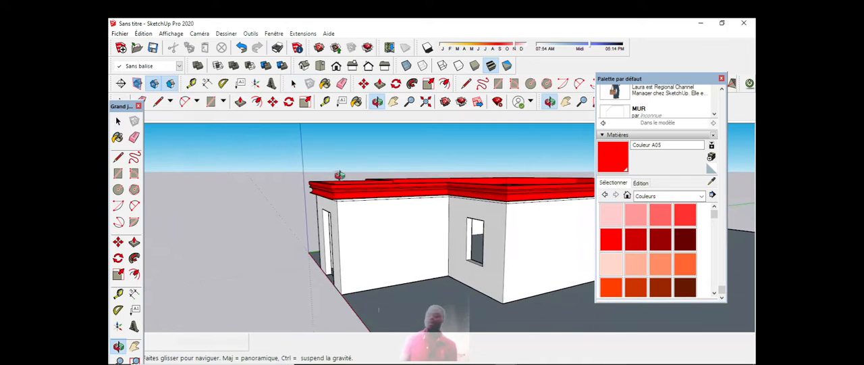
pyautogui.scroll(-2, 343, 175)
pyautogui.moveTo(476, 219); pyautogui.dragTo(476, 194)
pyautogui.scroll(1, 479, 193)
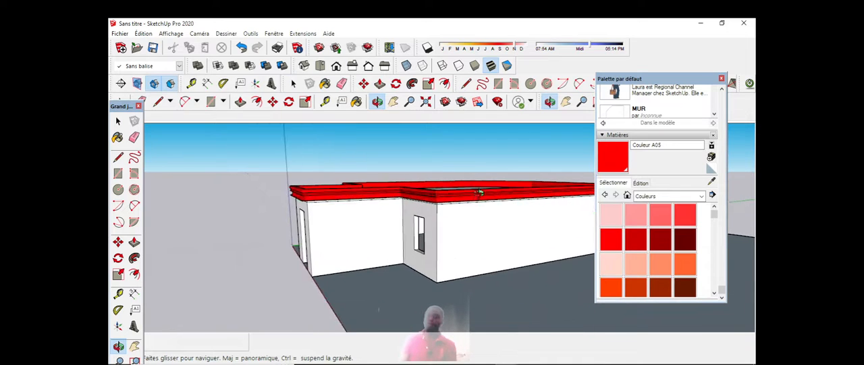
pyautogui.scroll(1, 477, 183)
pyautogui.scroll(-4, 441, 177)
pyautogui.scroll(2, 346, 192)
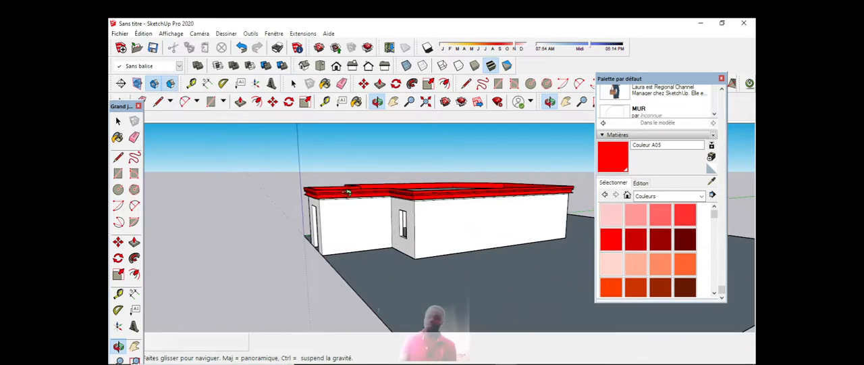
pyautogui.scroll(-3, 347, 193)
pyautogui.scroll(1, 404, 176)
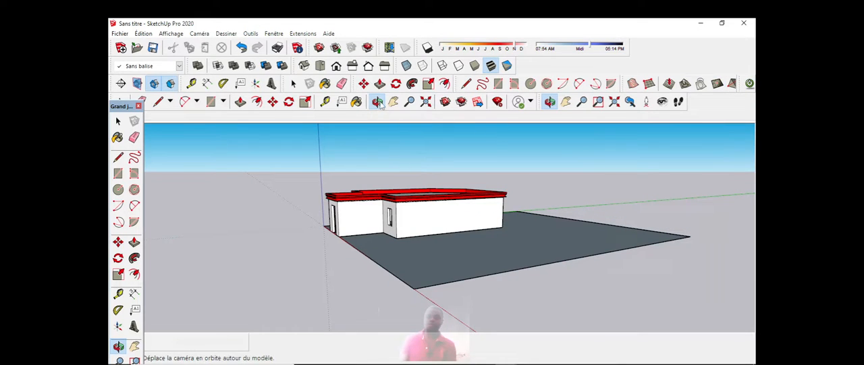
# Step: Examine the flat roof and its red moulding from above and from the front corner
pyautogui.moveTo(390, 156)
pyautogui.mouseDown()
pyautogui.moveTo(404, 194)
pyautogui.moveTo(474, 230)
pyautogui.mouseUp()
pyautogui.scroll(4, 404, 193)
pyautogui.scroll(7, 473, 230)
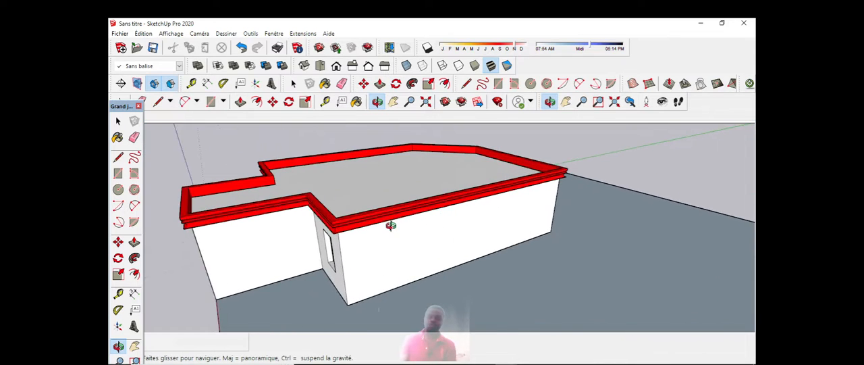
pyautogui.scroll(-4, 410, 203)
pyautogui.moveTo(395, 213); pyautogui.dragTo(500, 235)
pyautogui.scroll(-3, 507, 237)
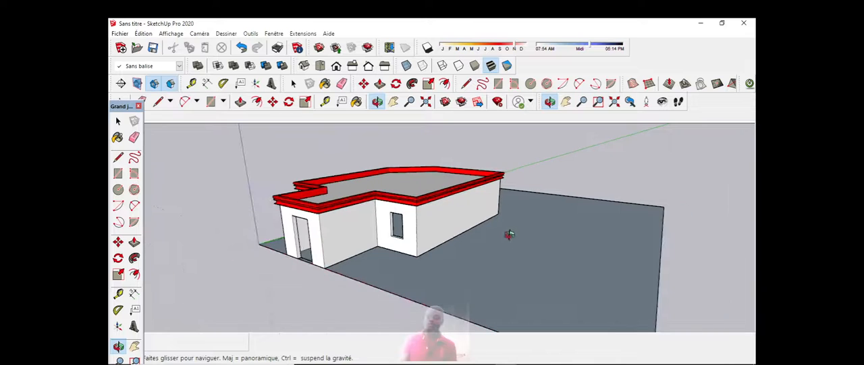